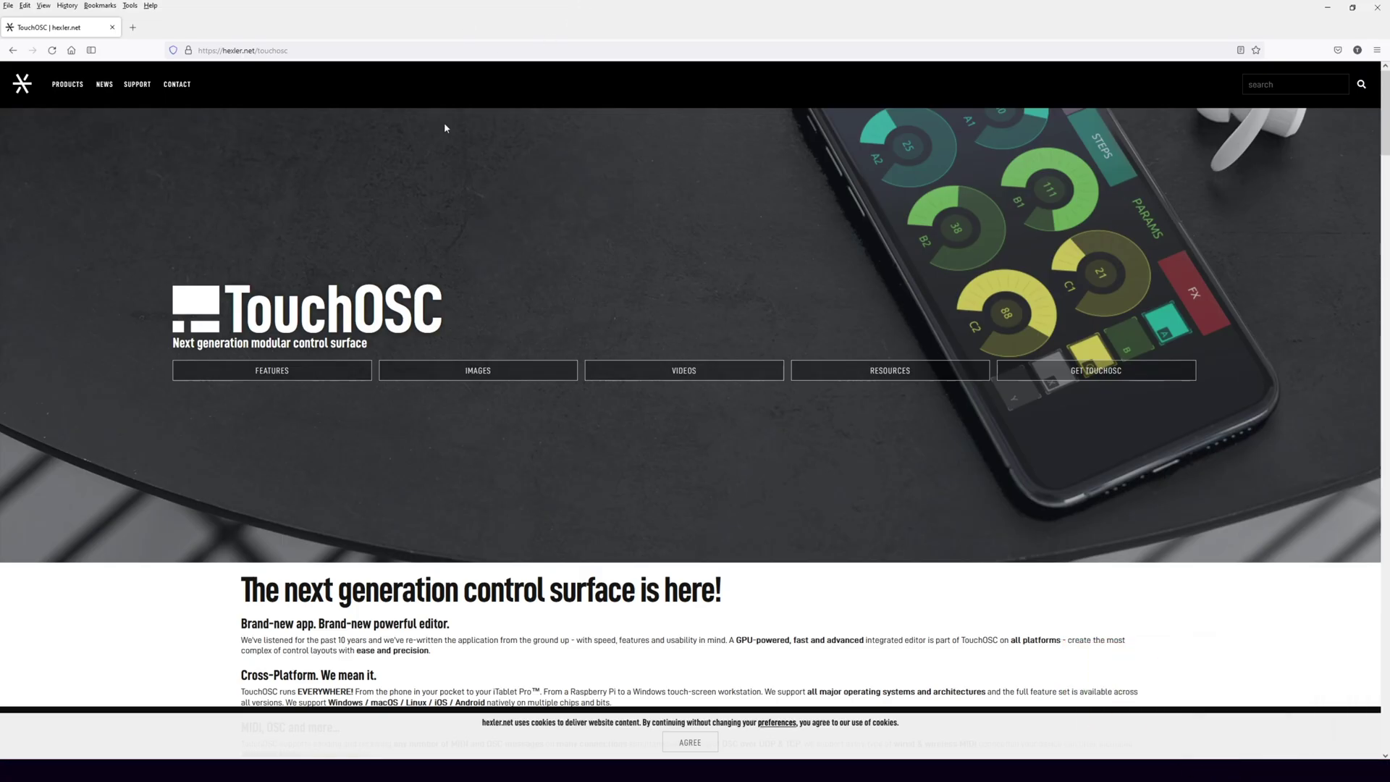
Scroll the hexler.net TouchOSC page to the feature list: cross-platform, MIDI/OSC, synced editing, scripting.
scroll(445, 127, down, 2)
scroll(444, 127, down, 3)
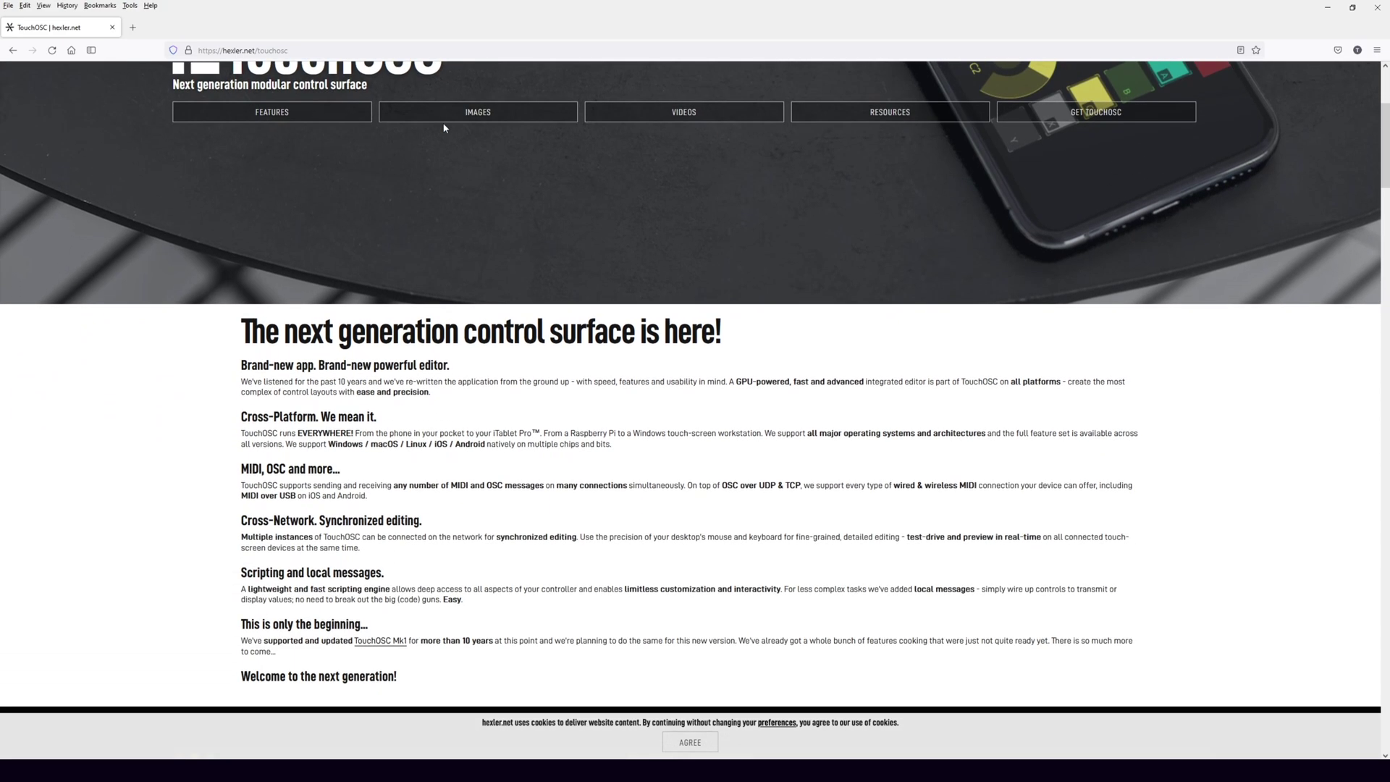
scroll(442, 125, down, 2)
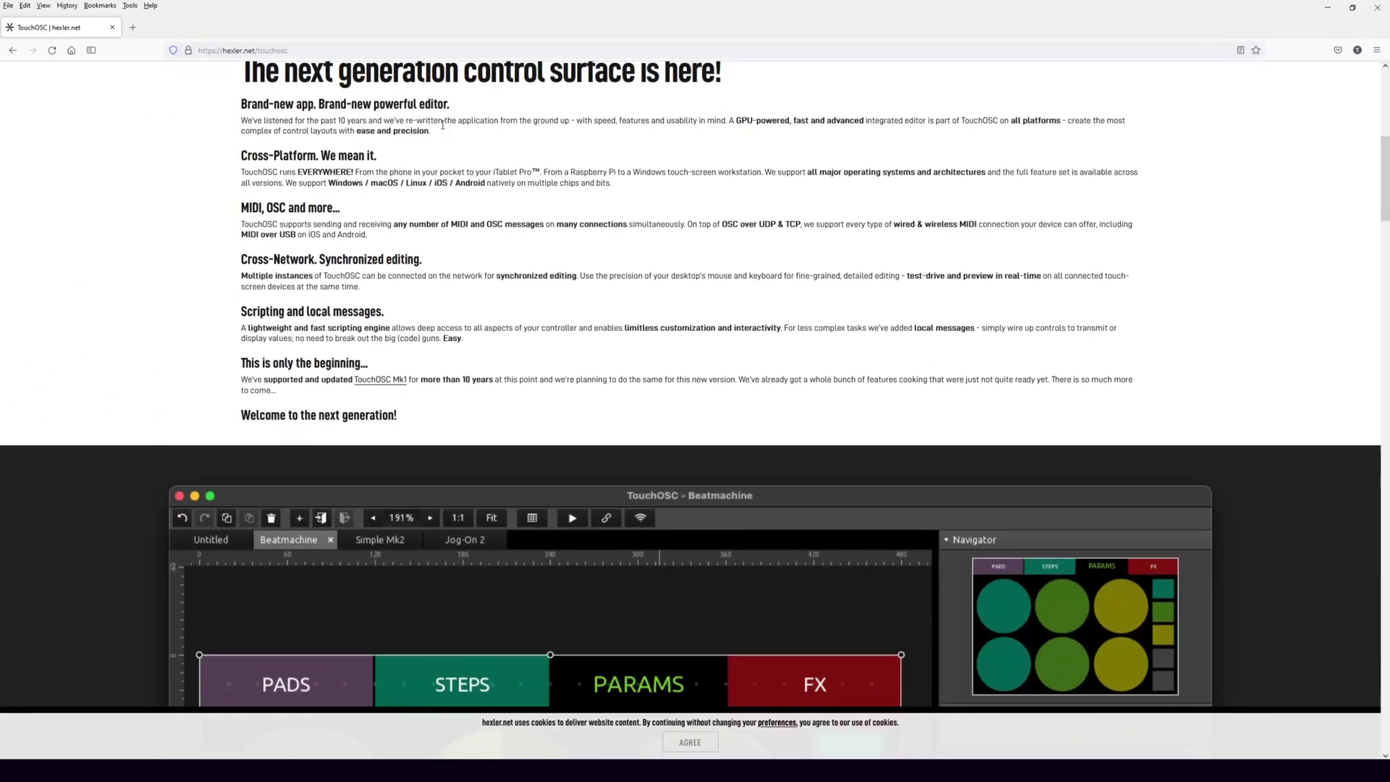
scroll(443, 126, down, 1)
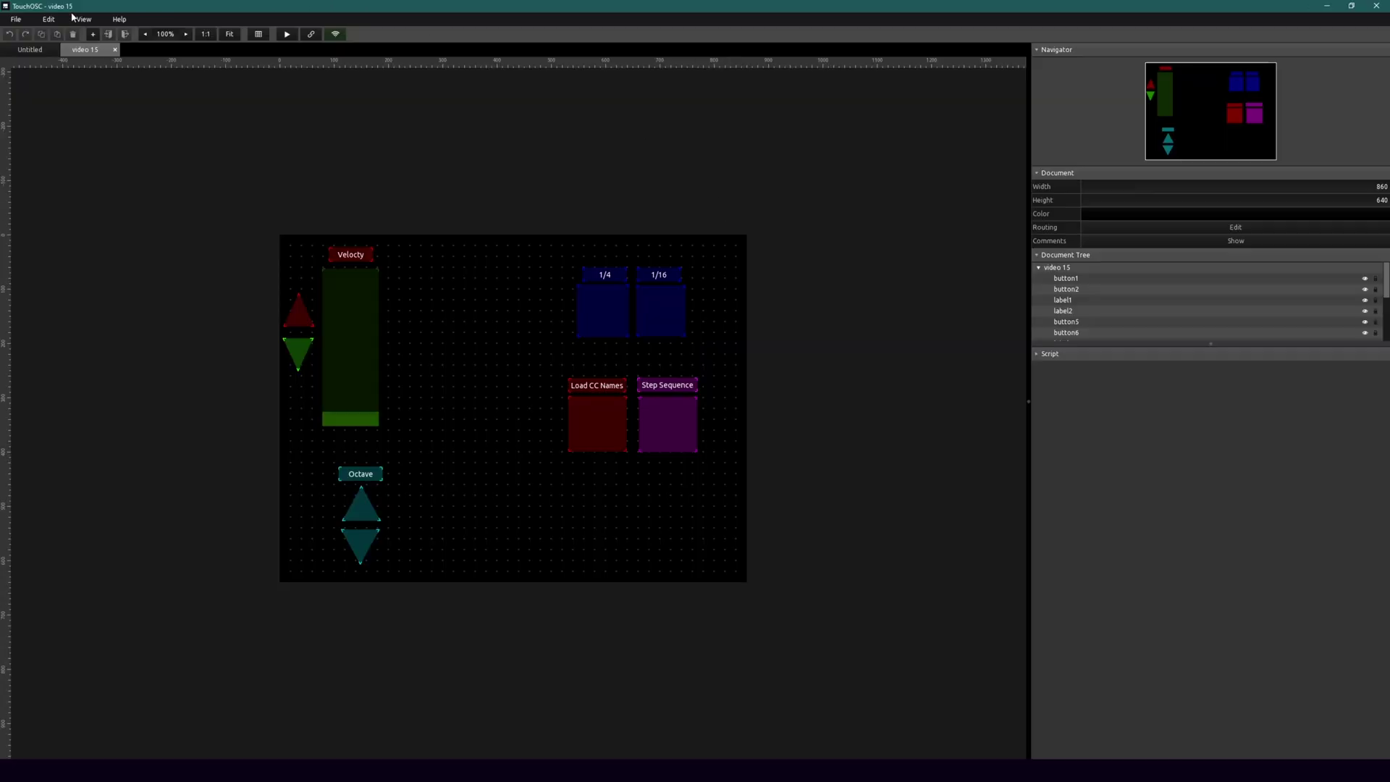
Open View > Message Mapping and review the MIDI, OSC, LOCAL and GAMEPAD mapping lists.
click(81, 19)
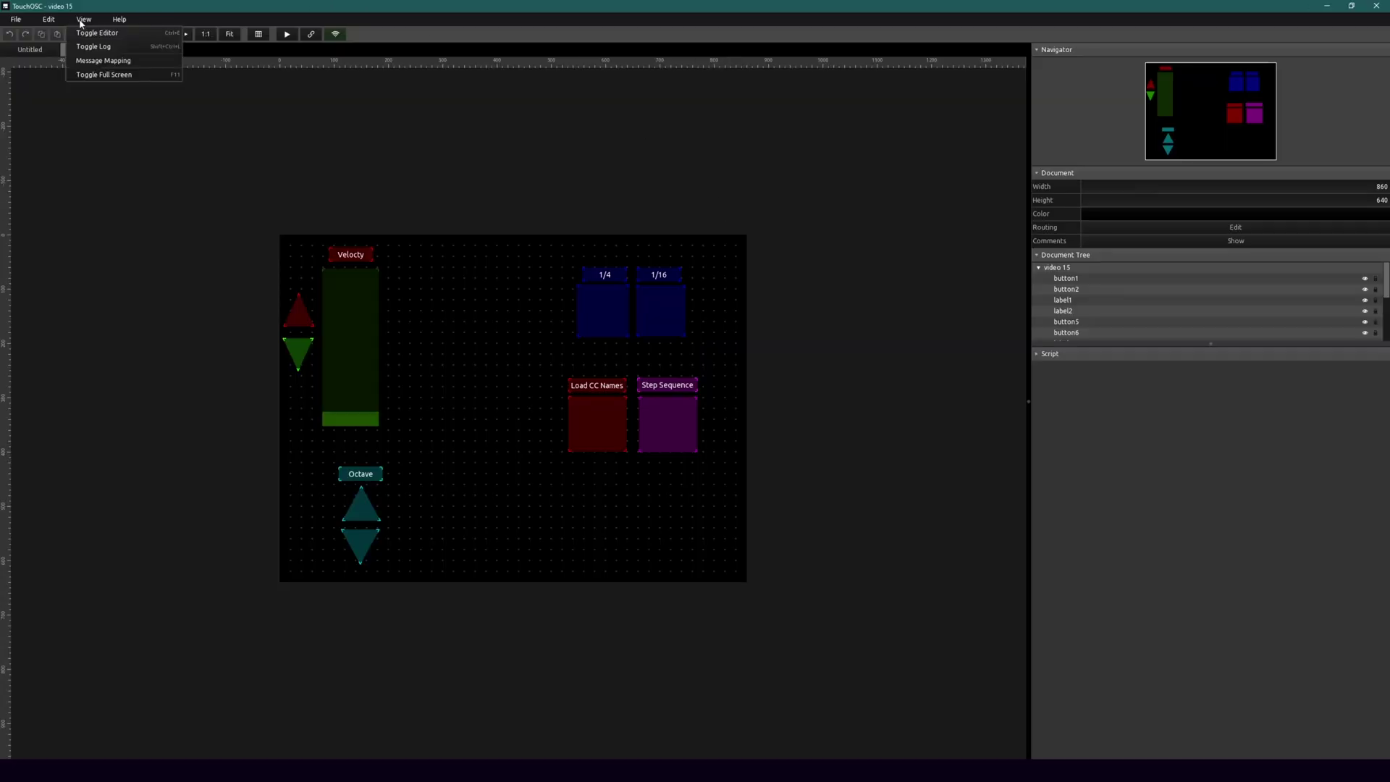
click(100, 61)
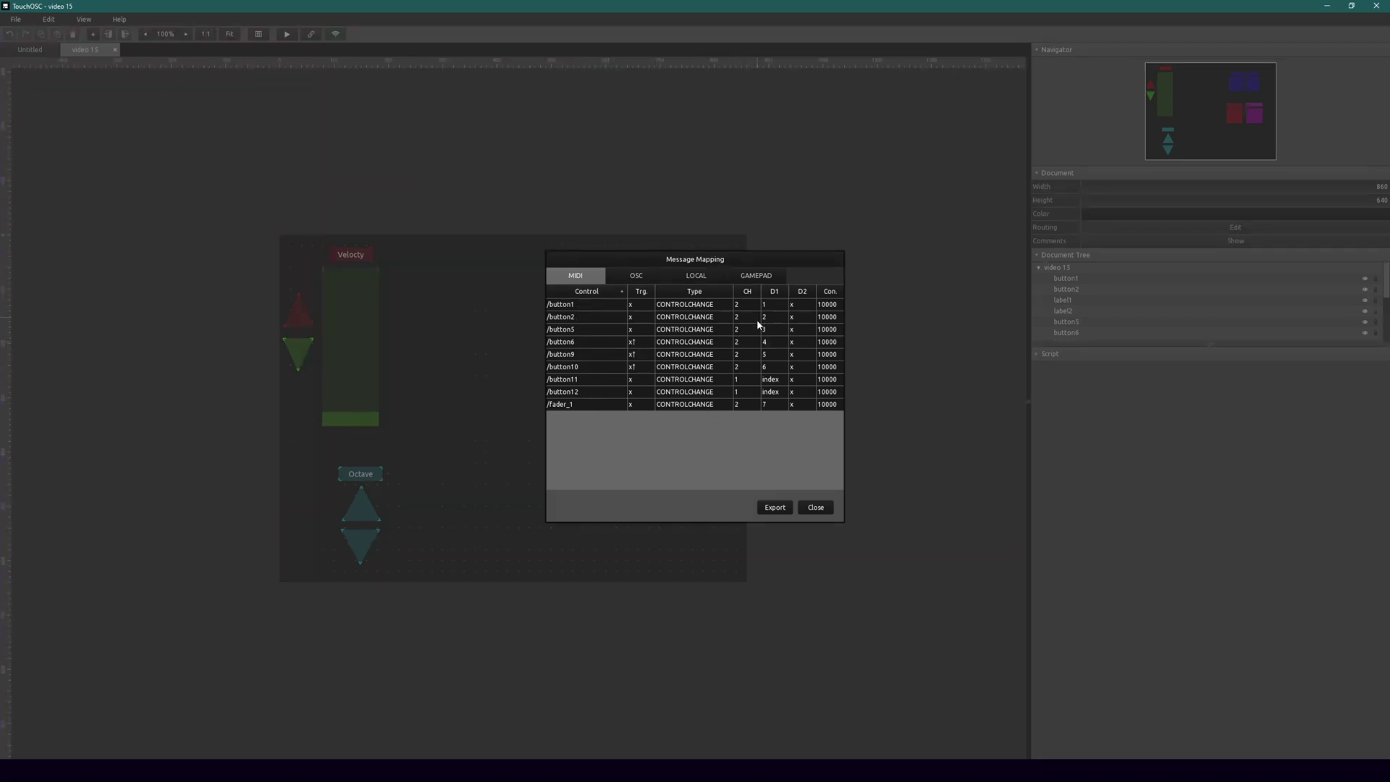
click(612, 274)
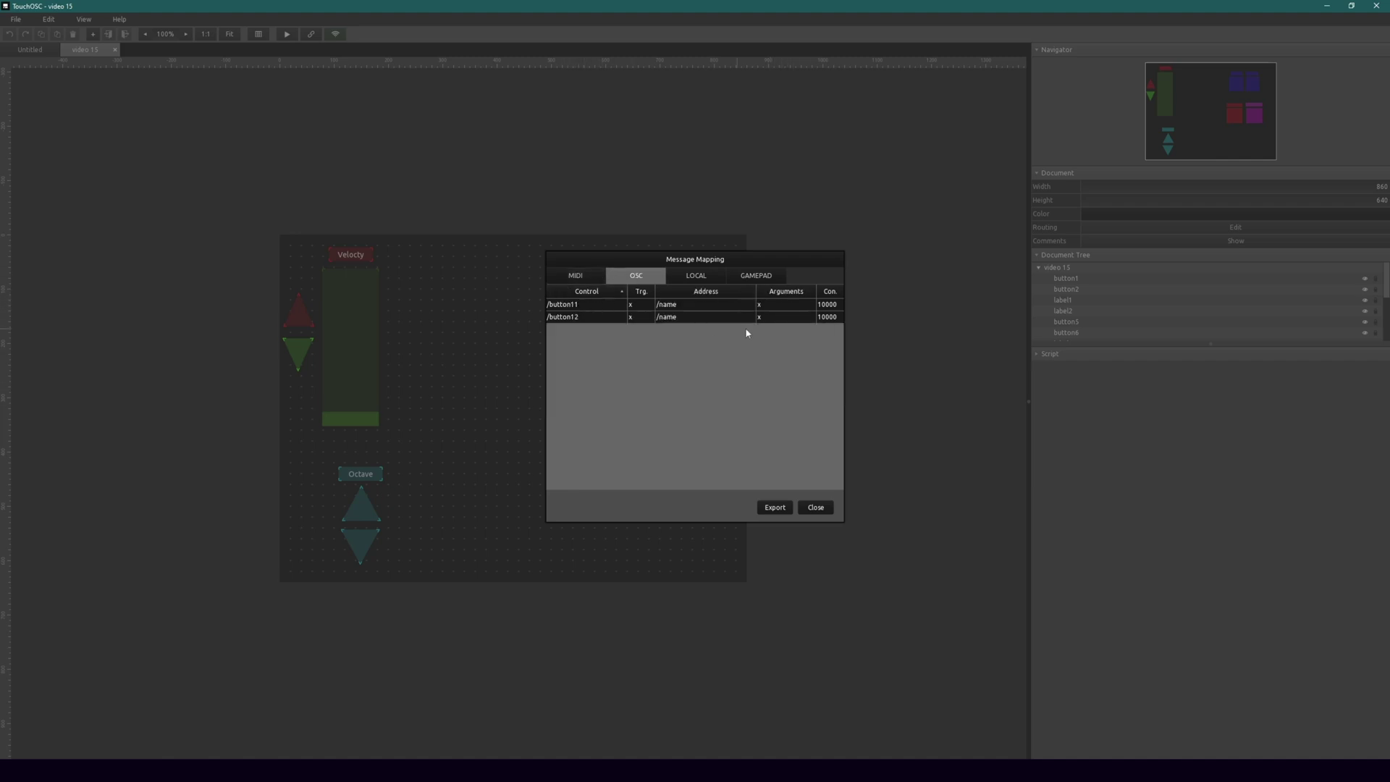
click(696, 275)
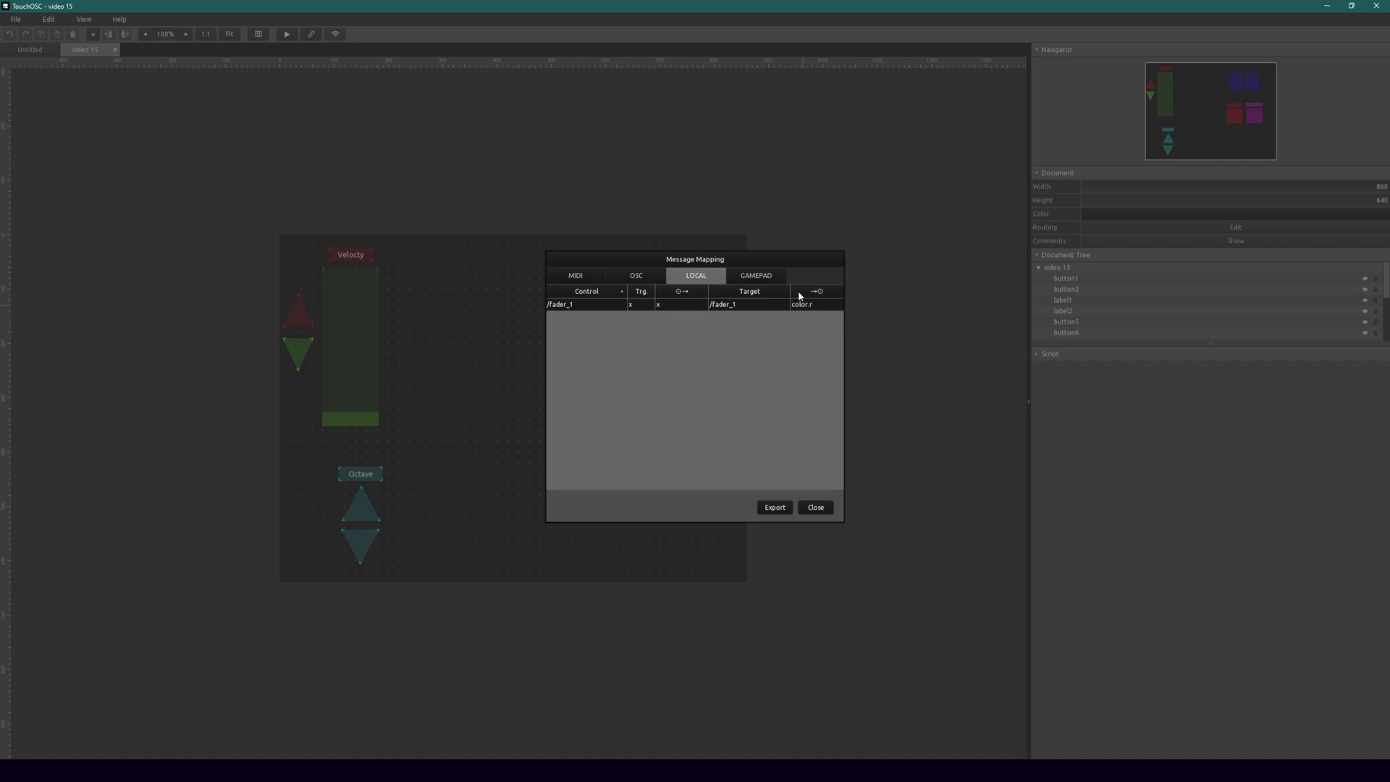
click(777, 278)
Export the MIDI tab's mappings to the file video 15-midi.csv.
click(562, 271)
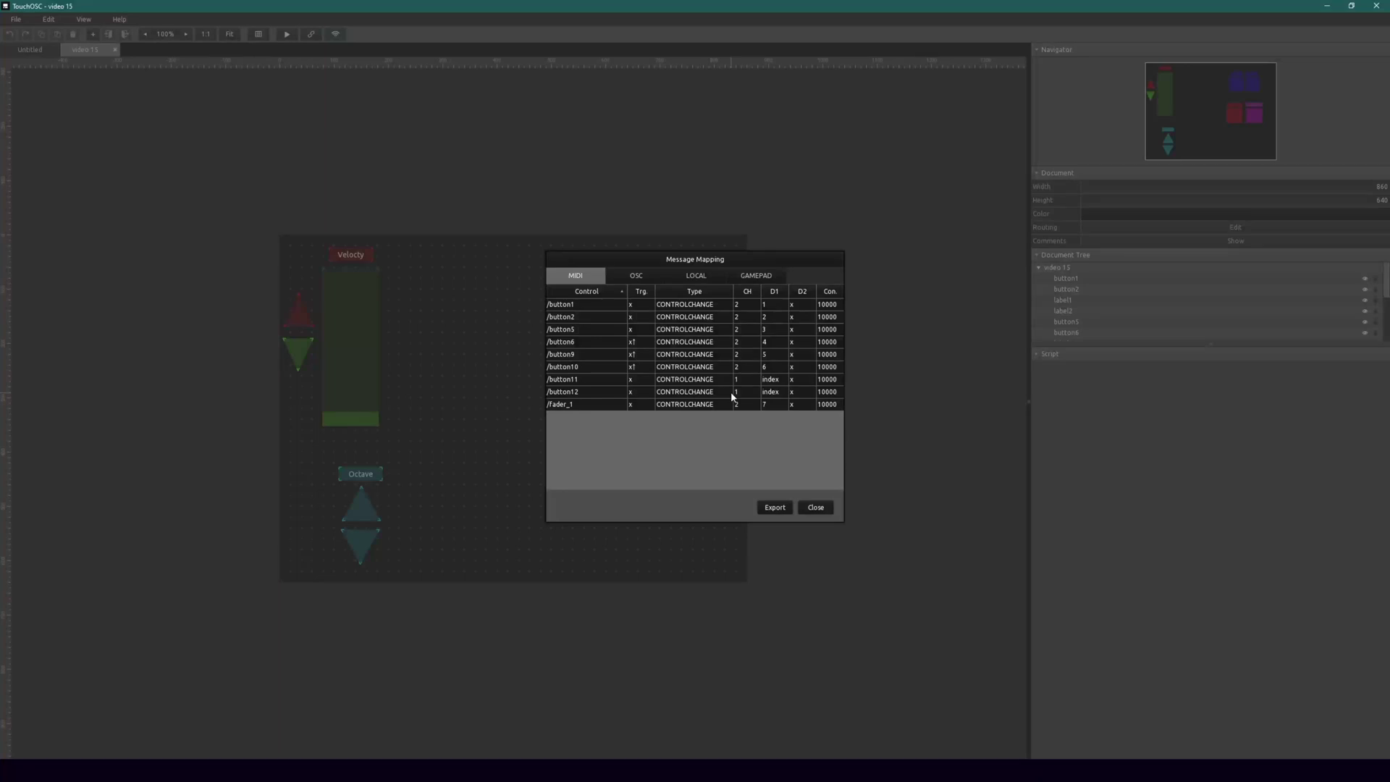
click(778, 507)
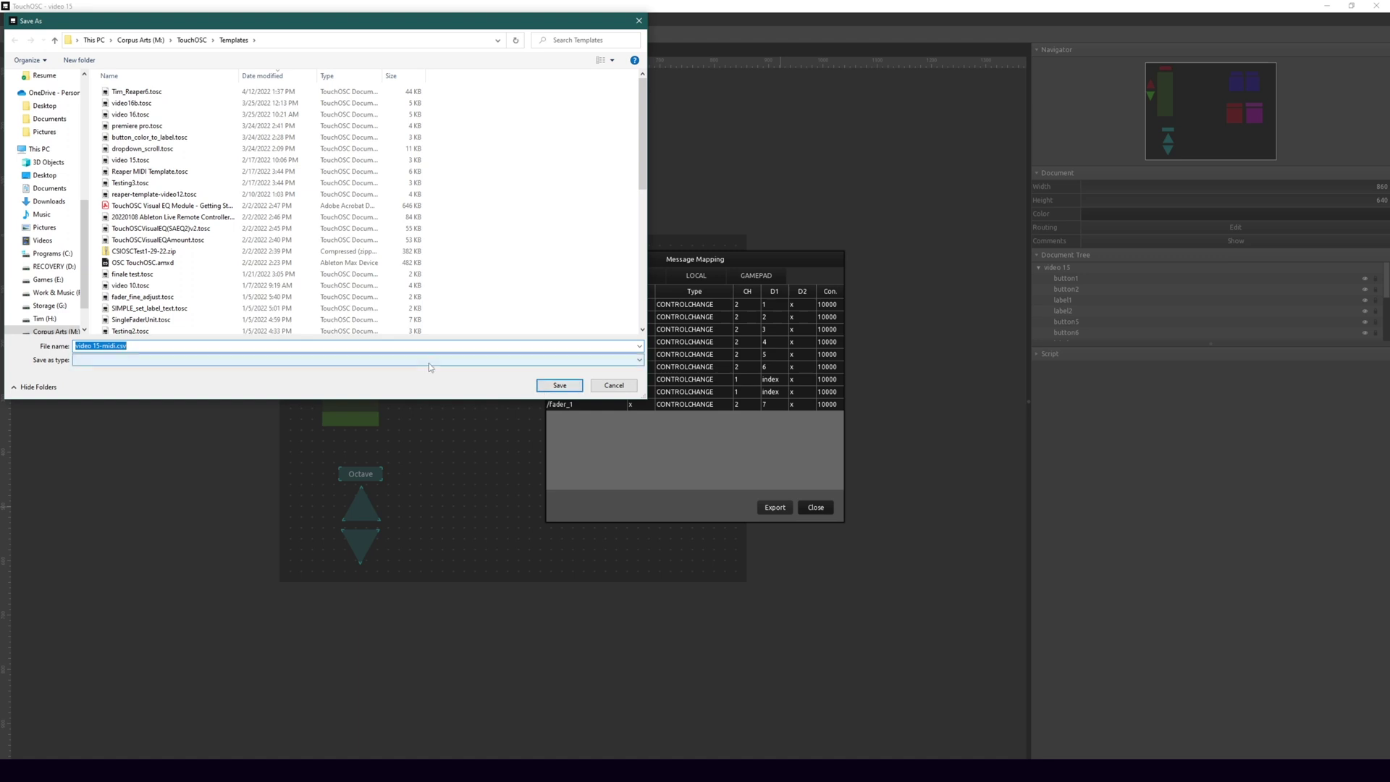
click(576, 386)
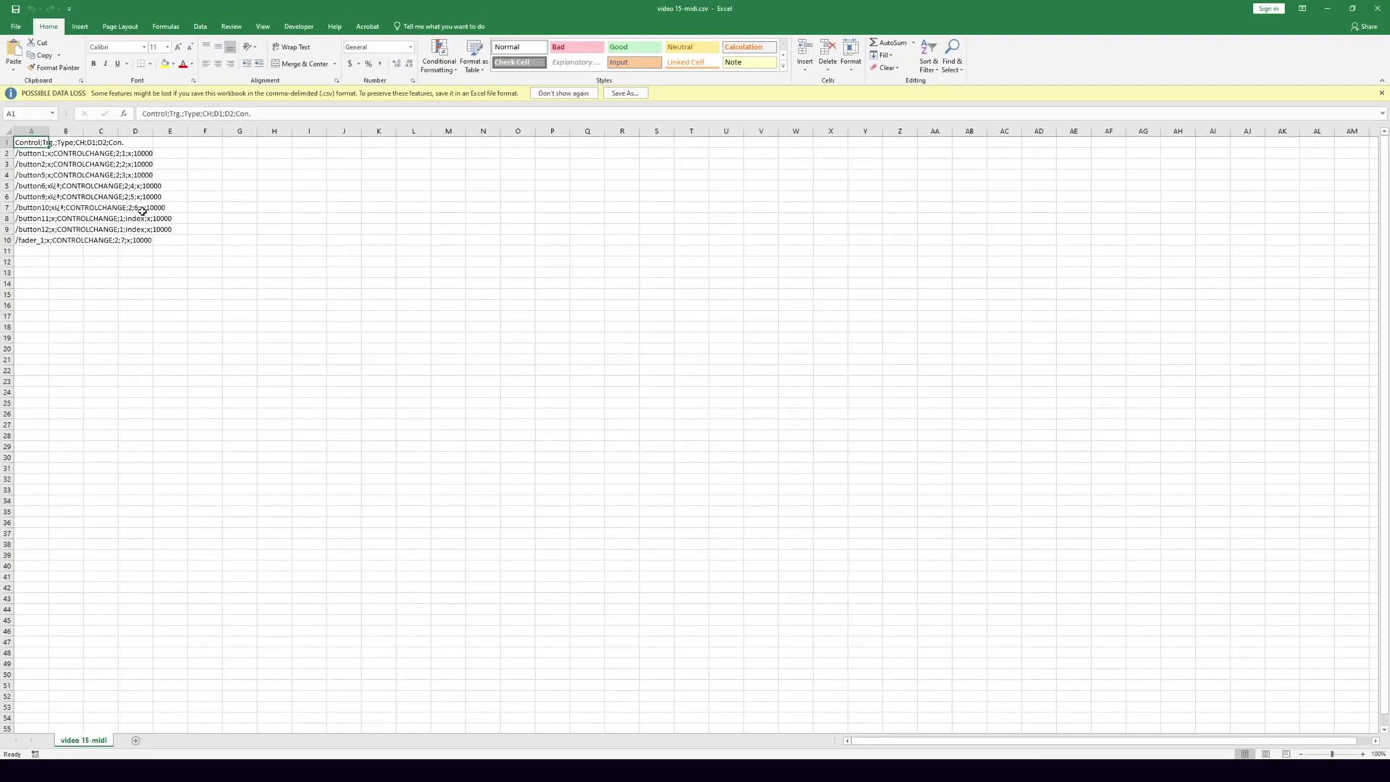
Widen column A of the exported CSV so the mapping text in A3 fits.
click(18, 166)
drag(45, 136, 536, 179)
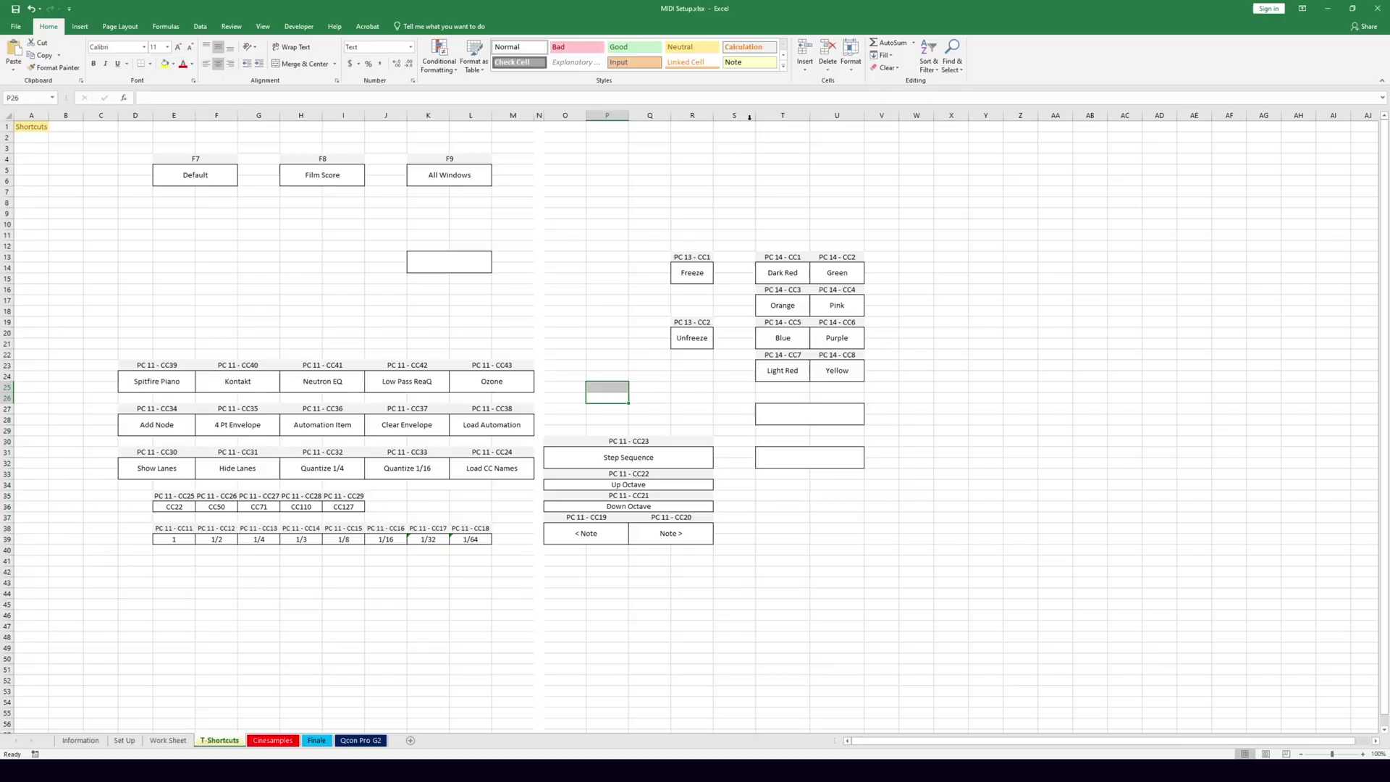
Browse the Cinesamples, Finale and Qcon Pro G2 sheets, ending back on T-Shortcuts.
click(285, 742)
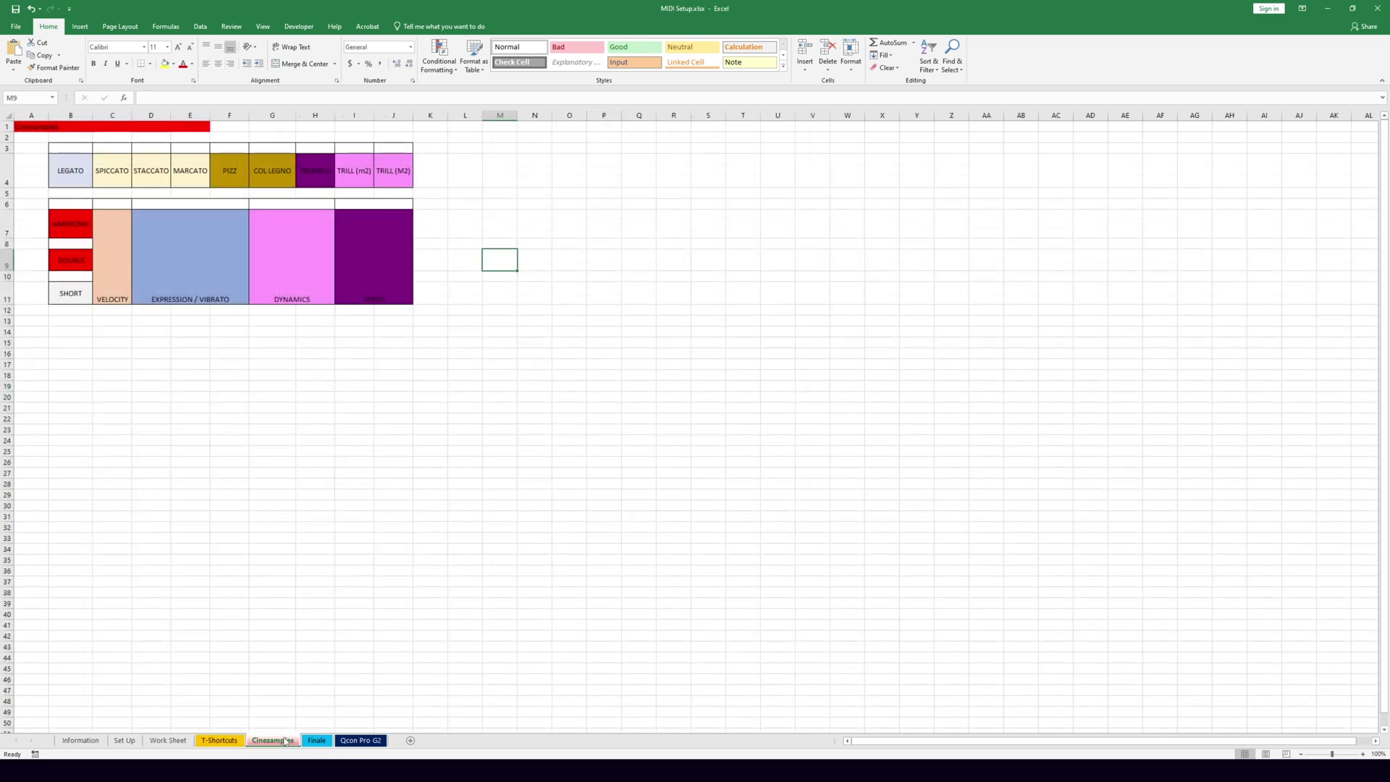
click(326, 739)
scroll(377, 677, up, 20)
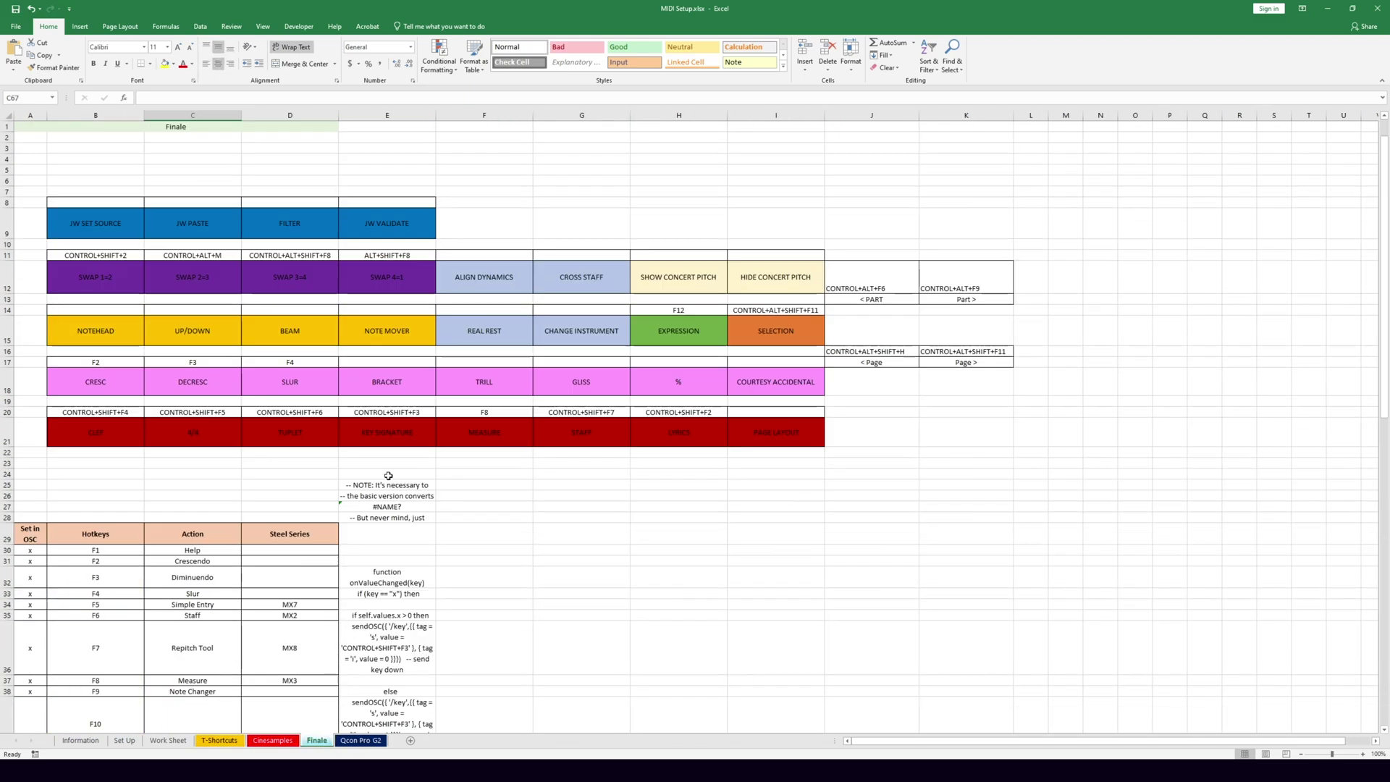
click(361, 740)
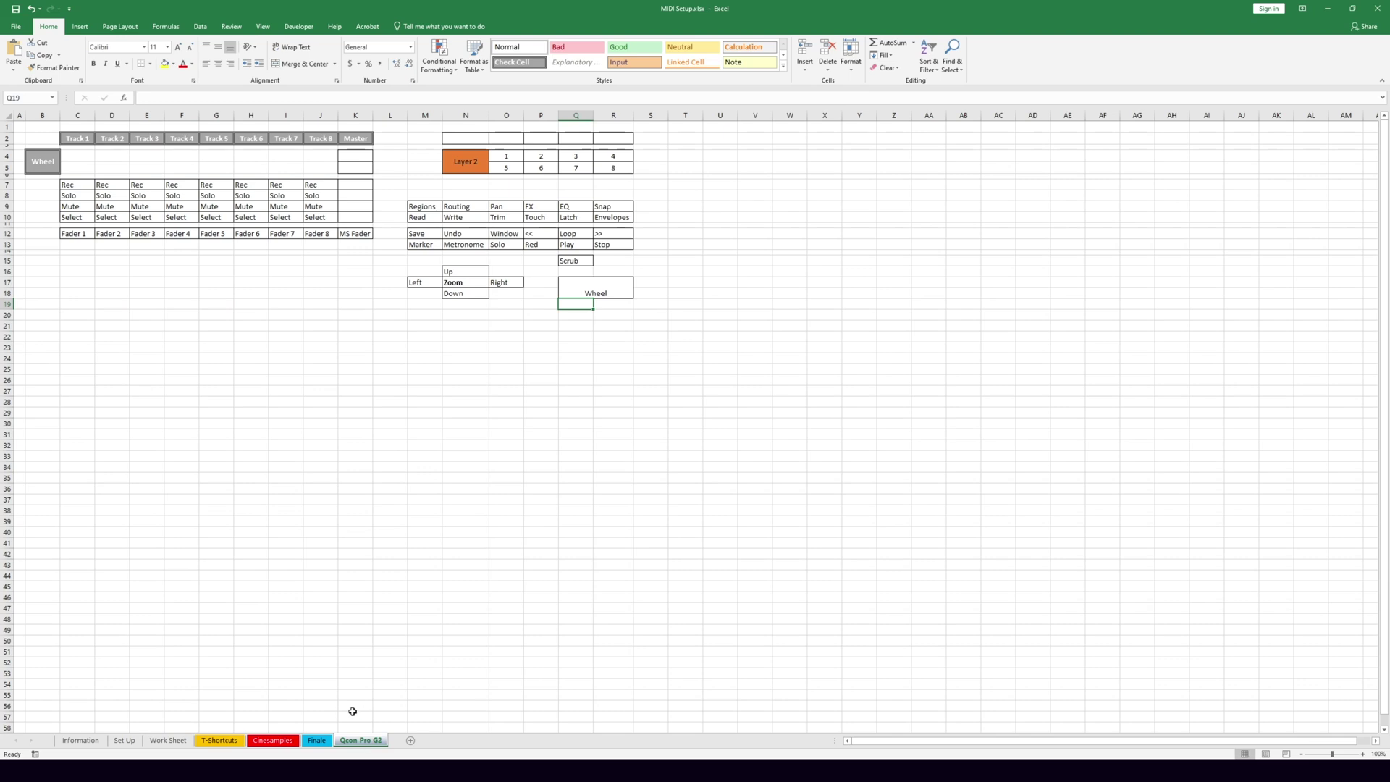
click(281, 741)
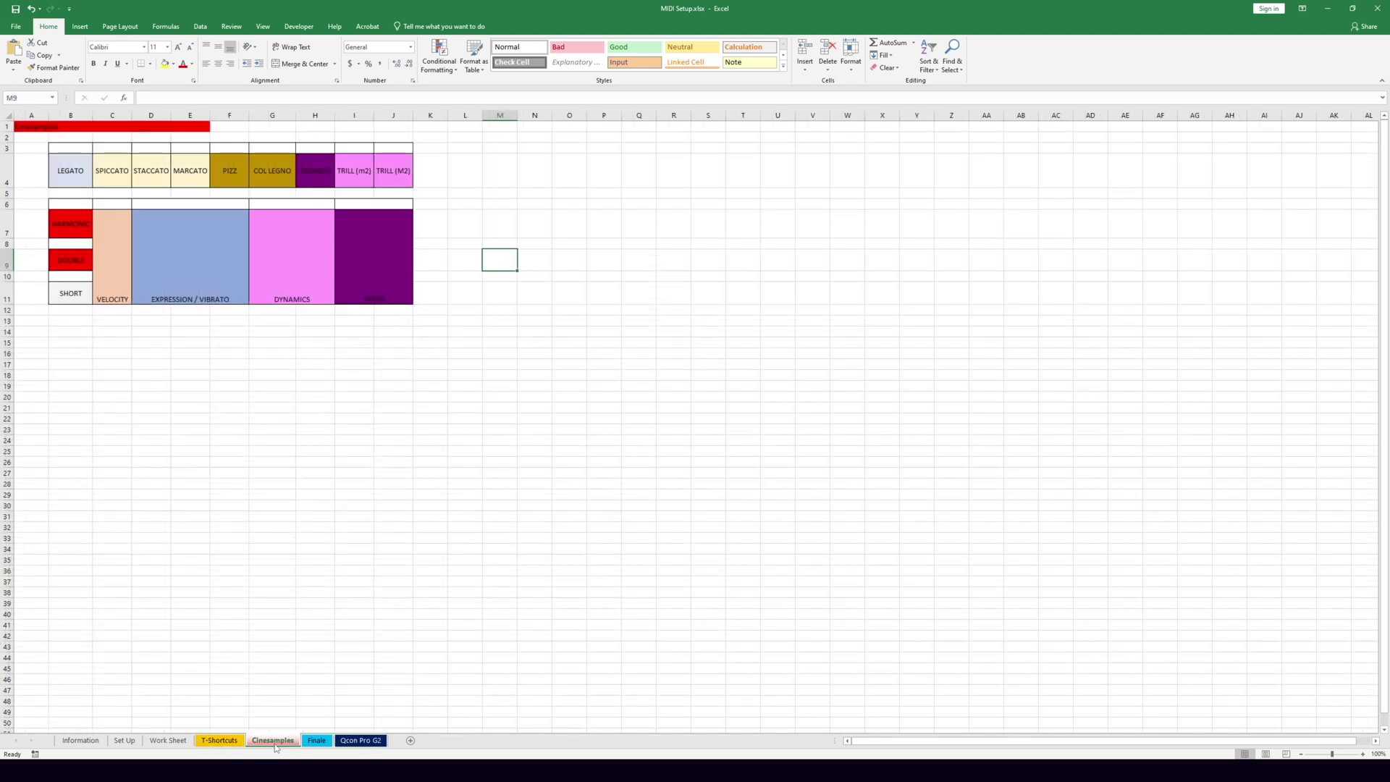
click(231, 740)
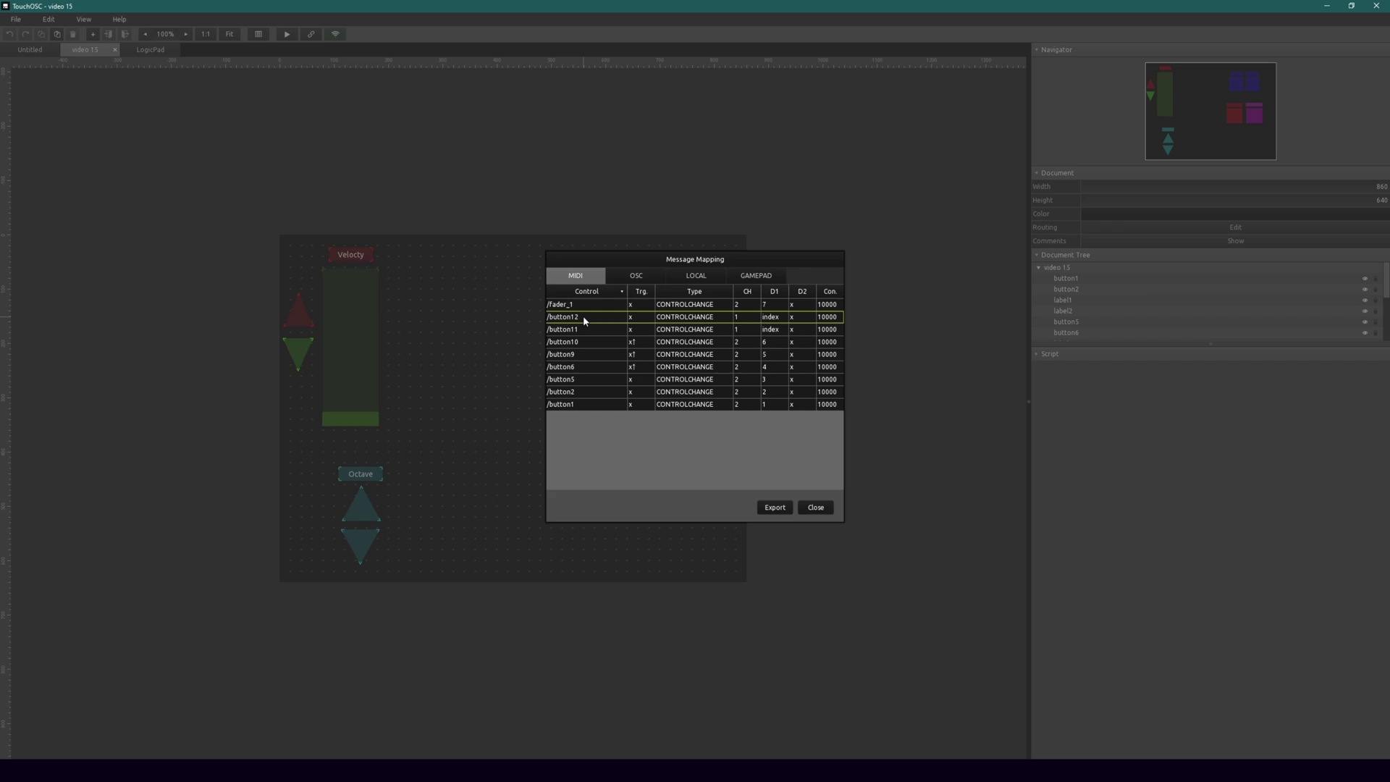
Close the Message Mapping overview and bring up the Create menu on the blank Untitled canvas.
double_click(583, 317)
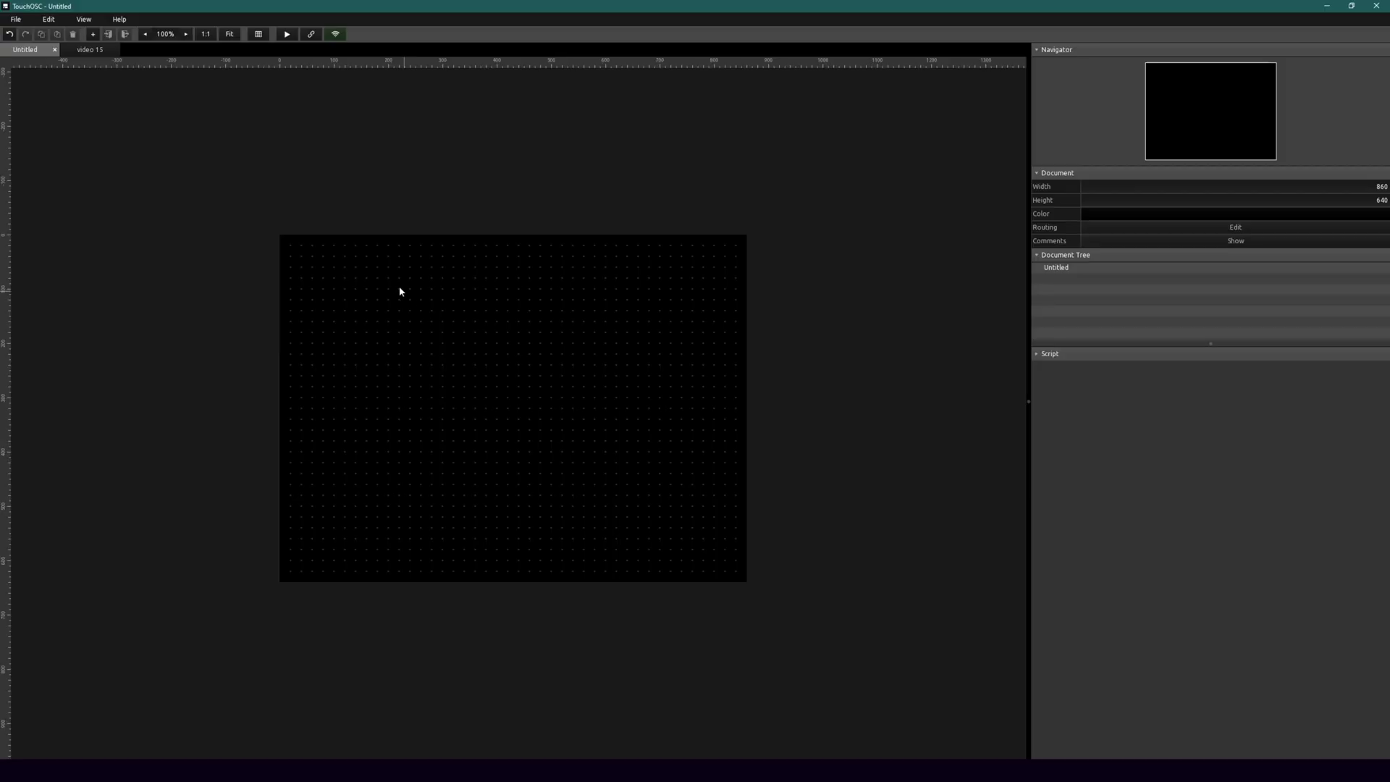
right_click(397, 289)
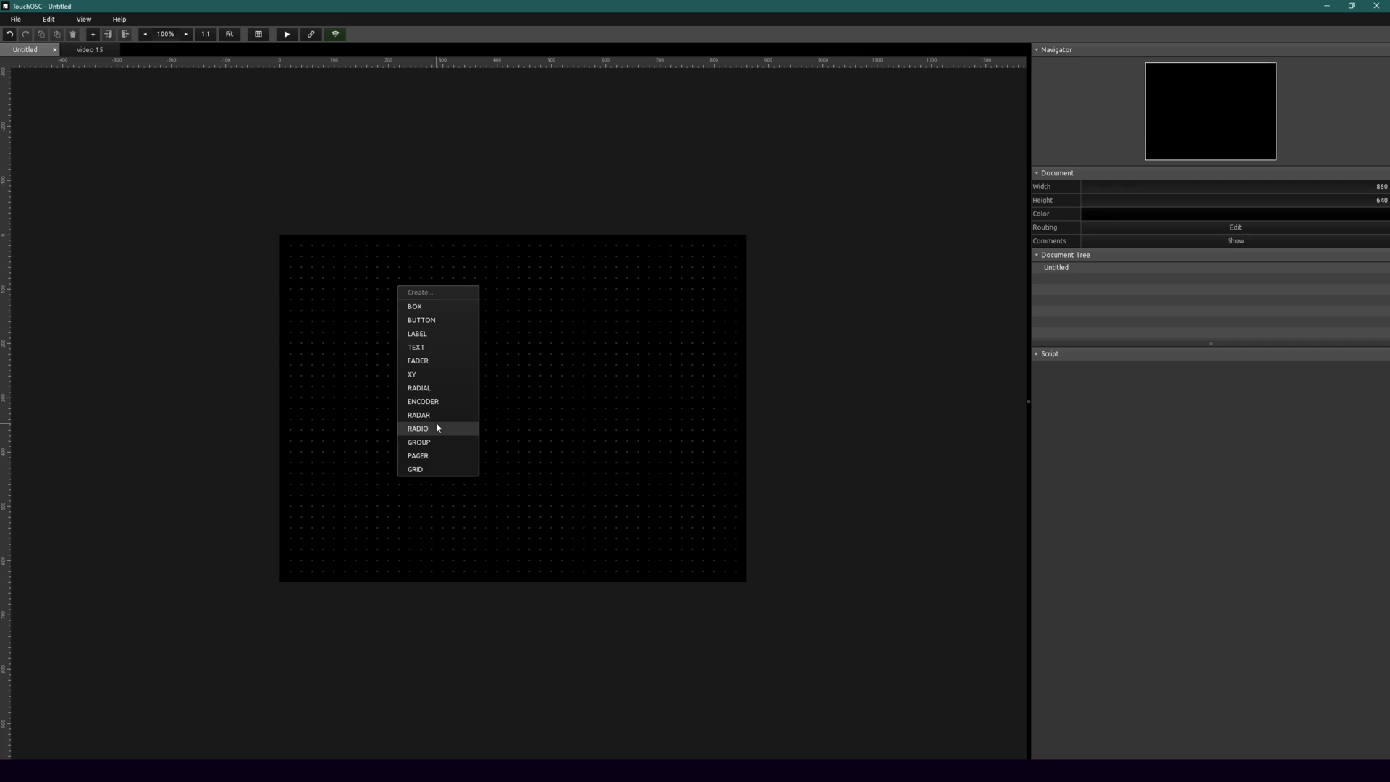
Add a pager about 470×400 with a red button about 82×93 on its first page.
click(433, 456)
drag(529, 418, 738, 575)
double_click(498, 380)
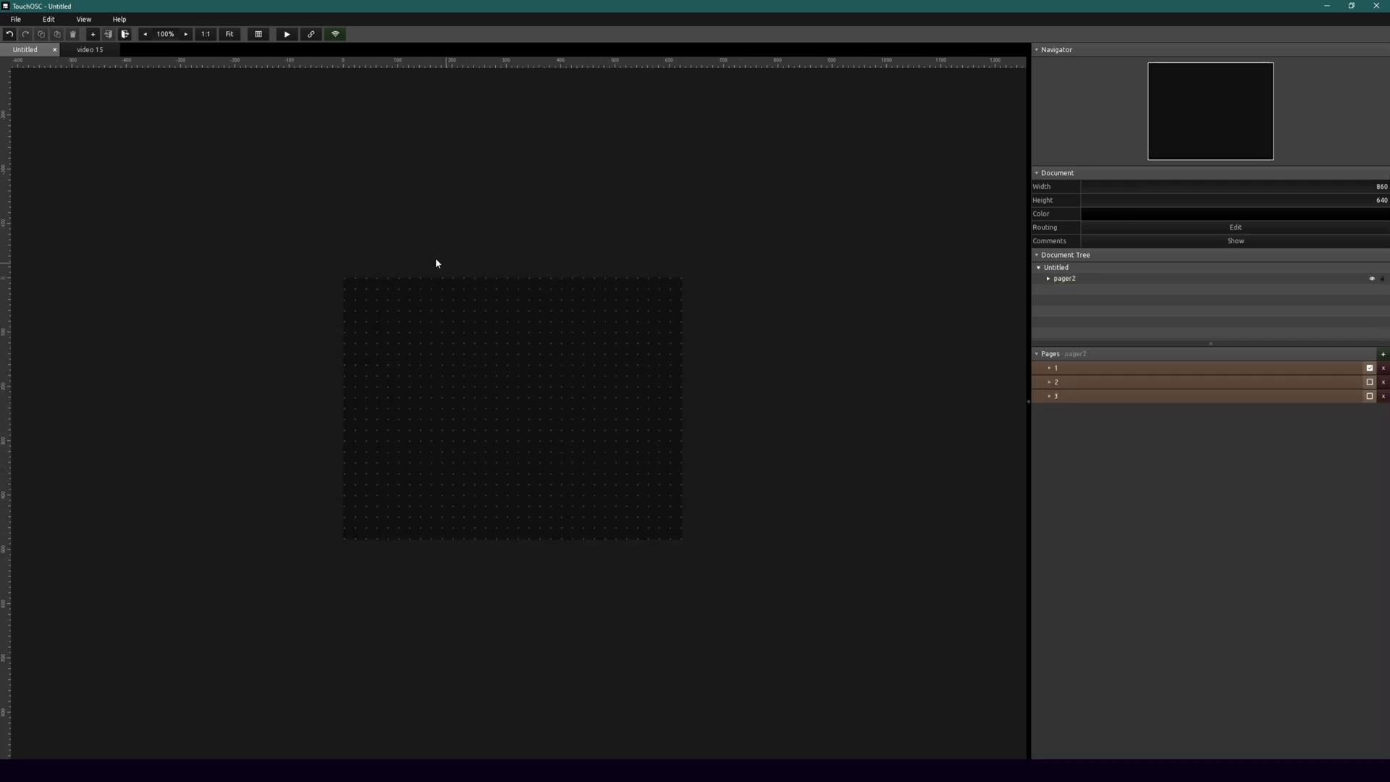
right_click(389, 314)
click(415, 343)
drag(417, 337, 449, 376)
click(606, 187)
click(648, 197)
Add a green button about 143×130 on page 2 of the pager.
click(614, 294)
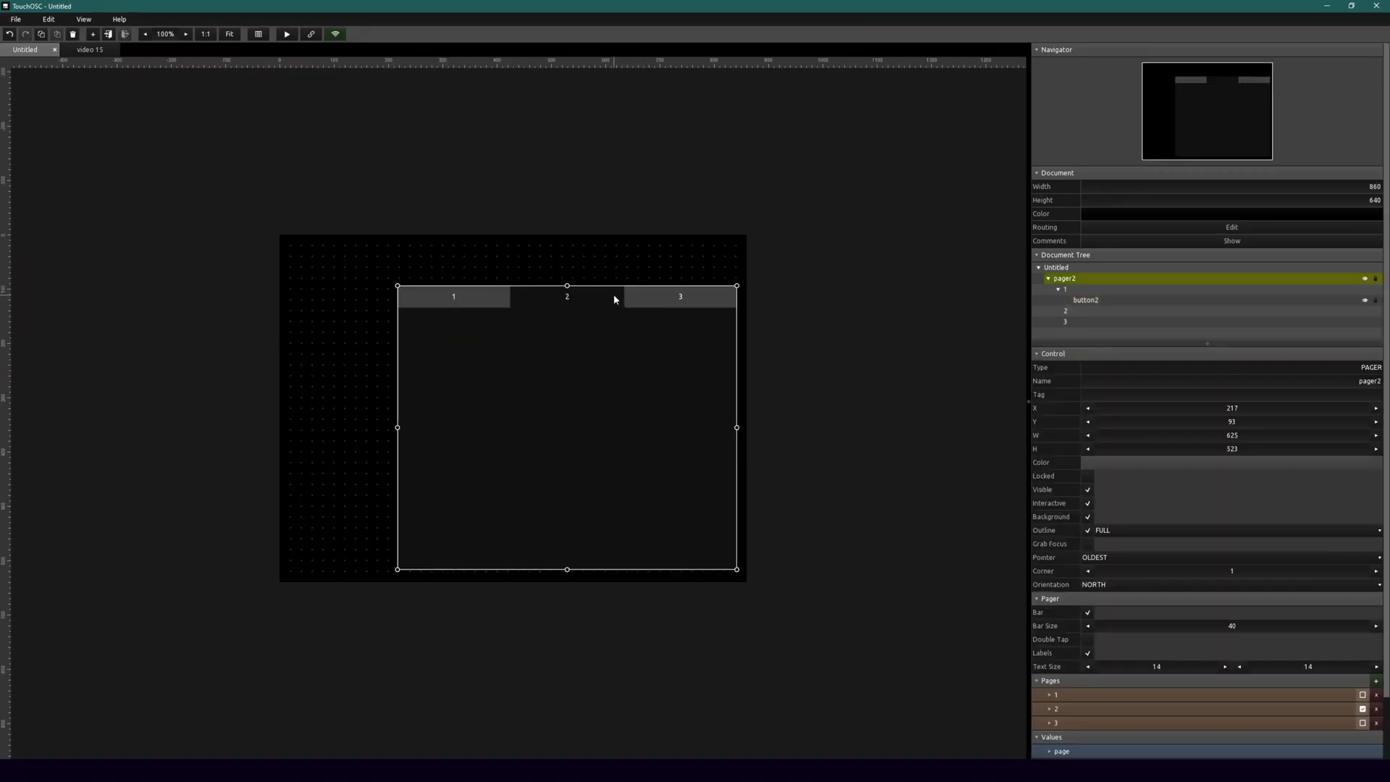
double_click(481, 336)
right_click(393, 313)
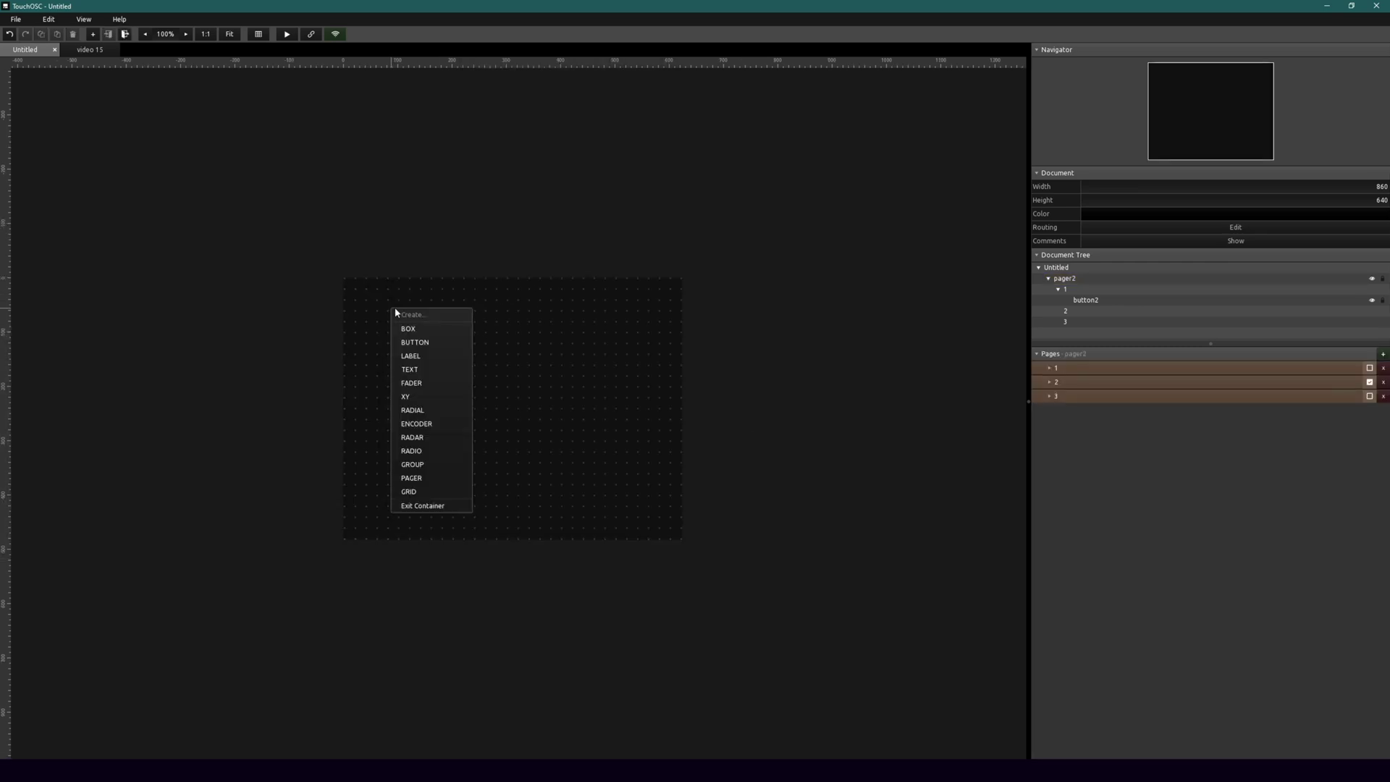
click(437, 346)
drag(421, 337, 468, 378)
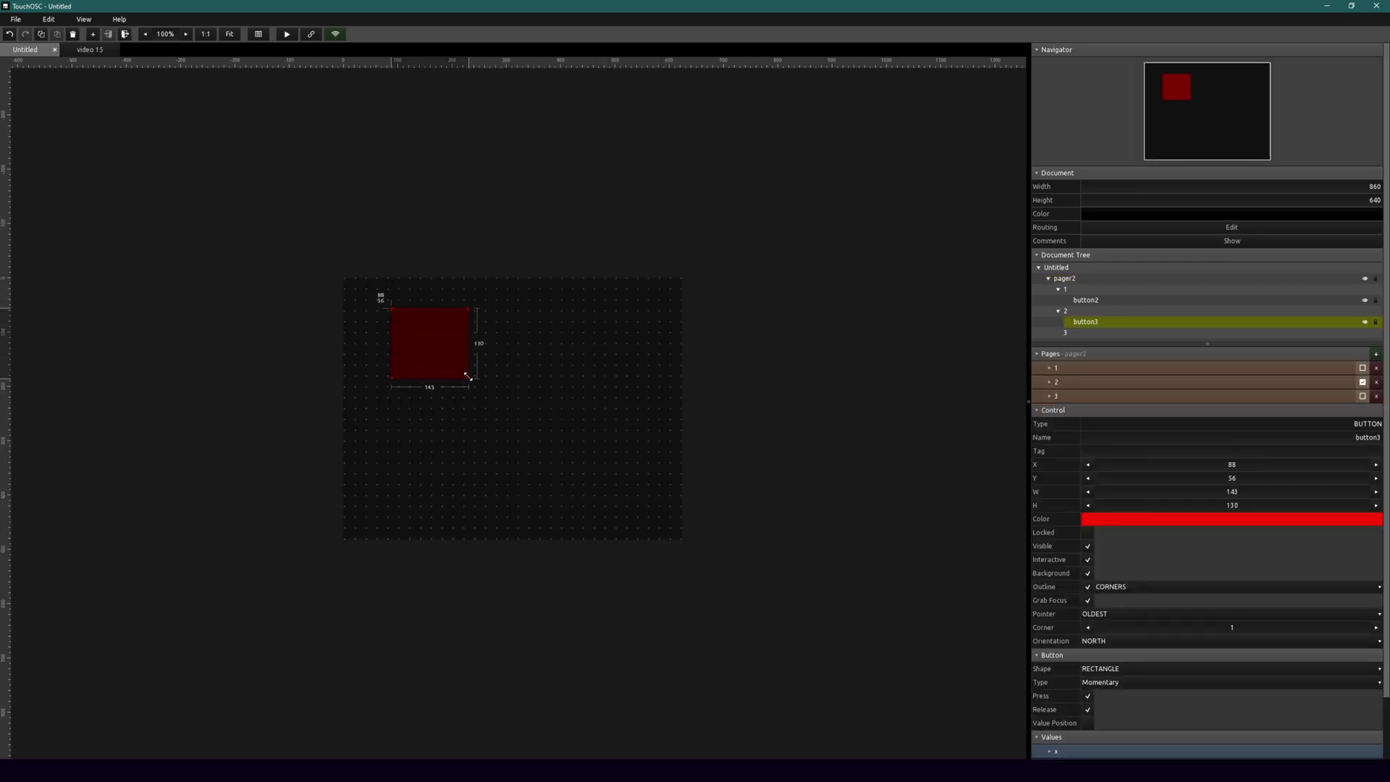
click(1115, 519)
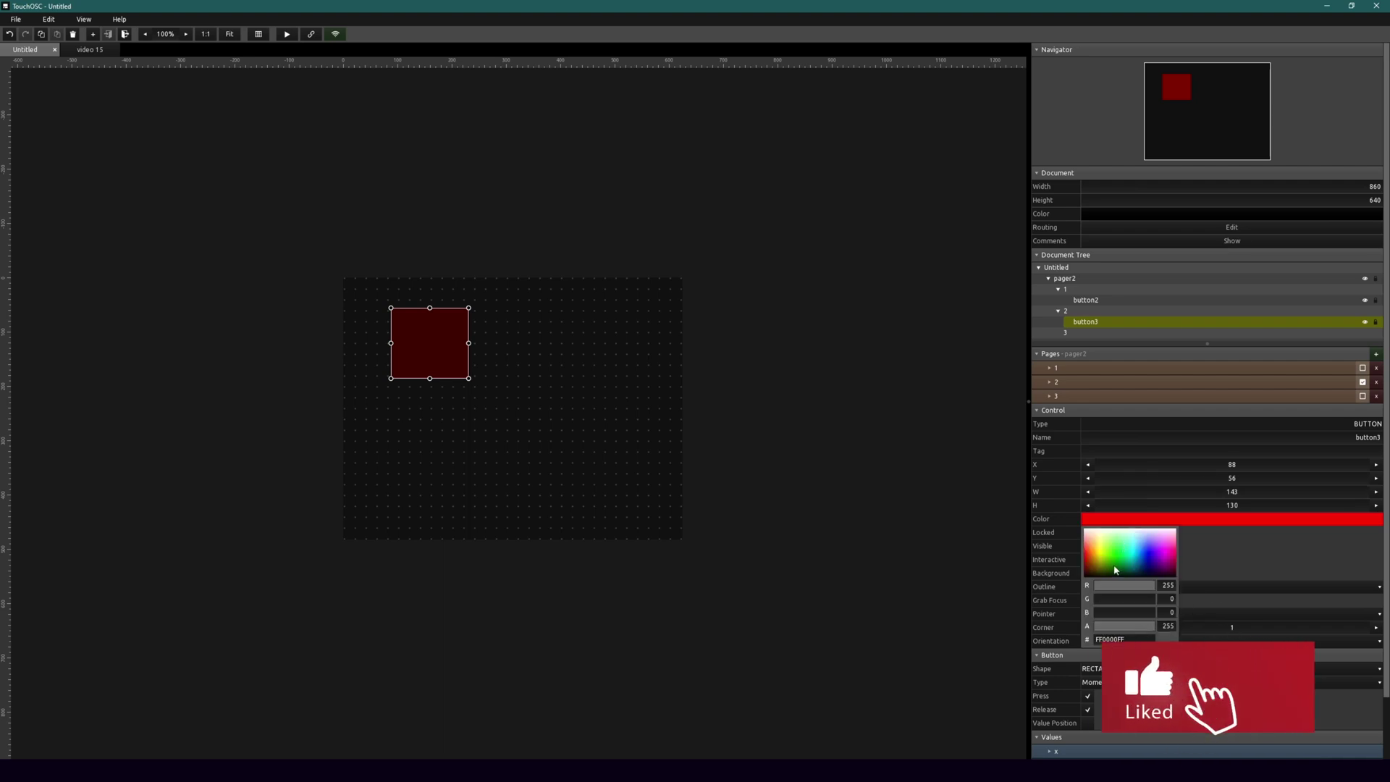
click(1115, 550)
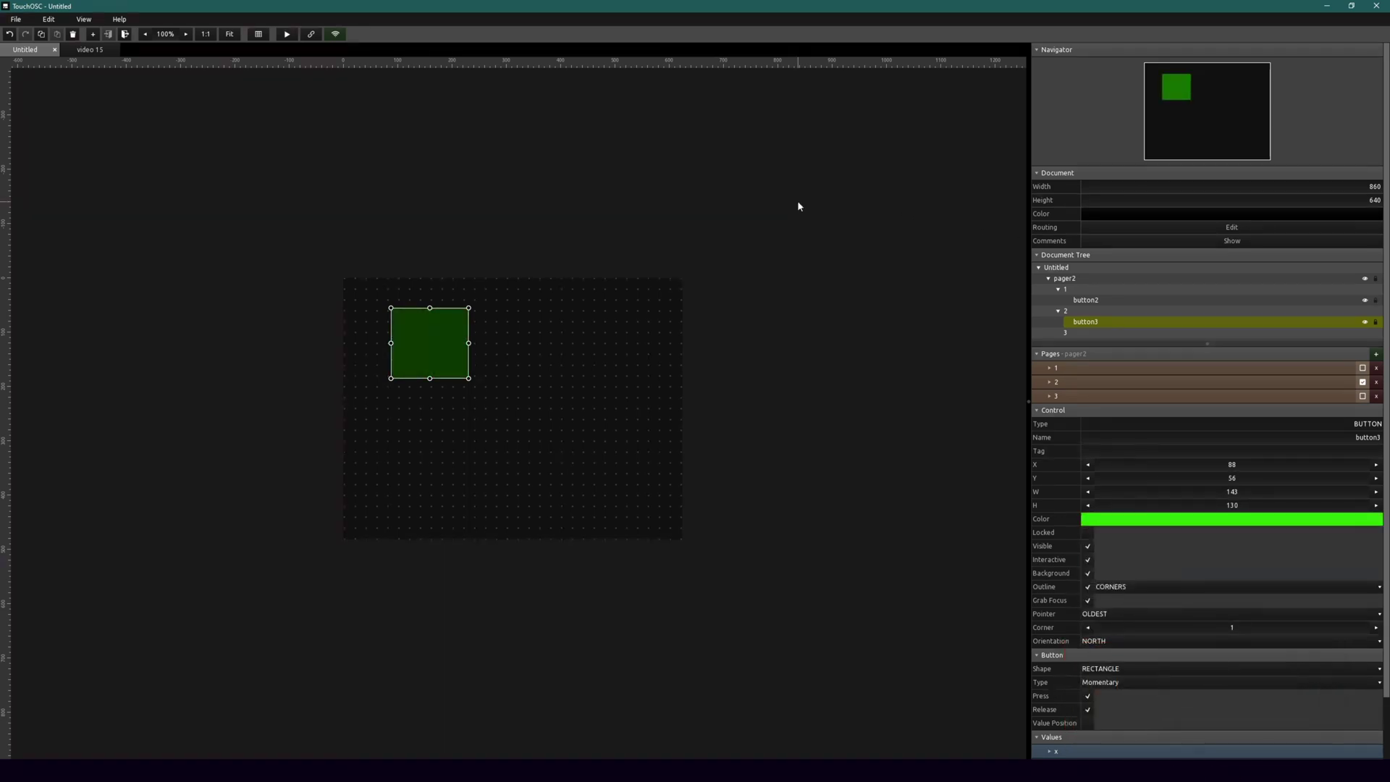
click(533, 206)
Flip between pager pages 1 and 2 to check the buttons, then enter page 1.
click(533, 206)
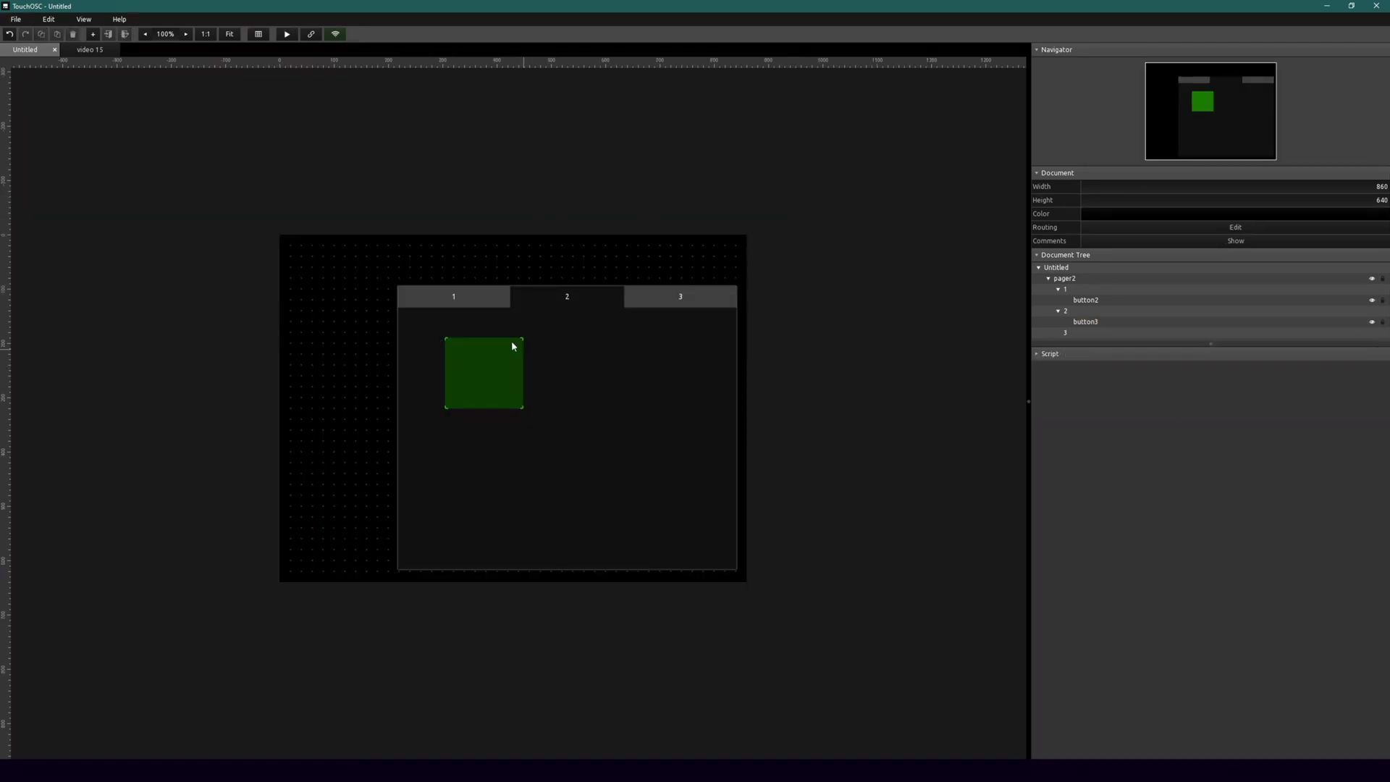
click(454, 301)
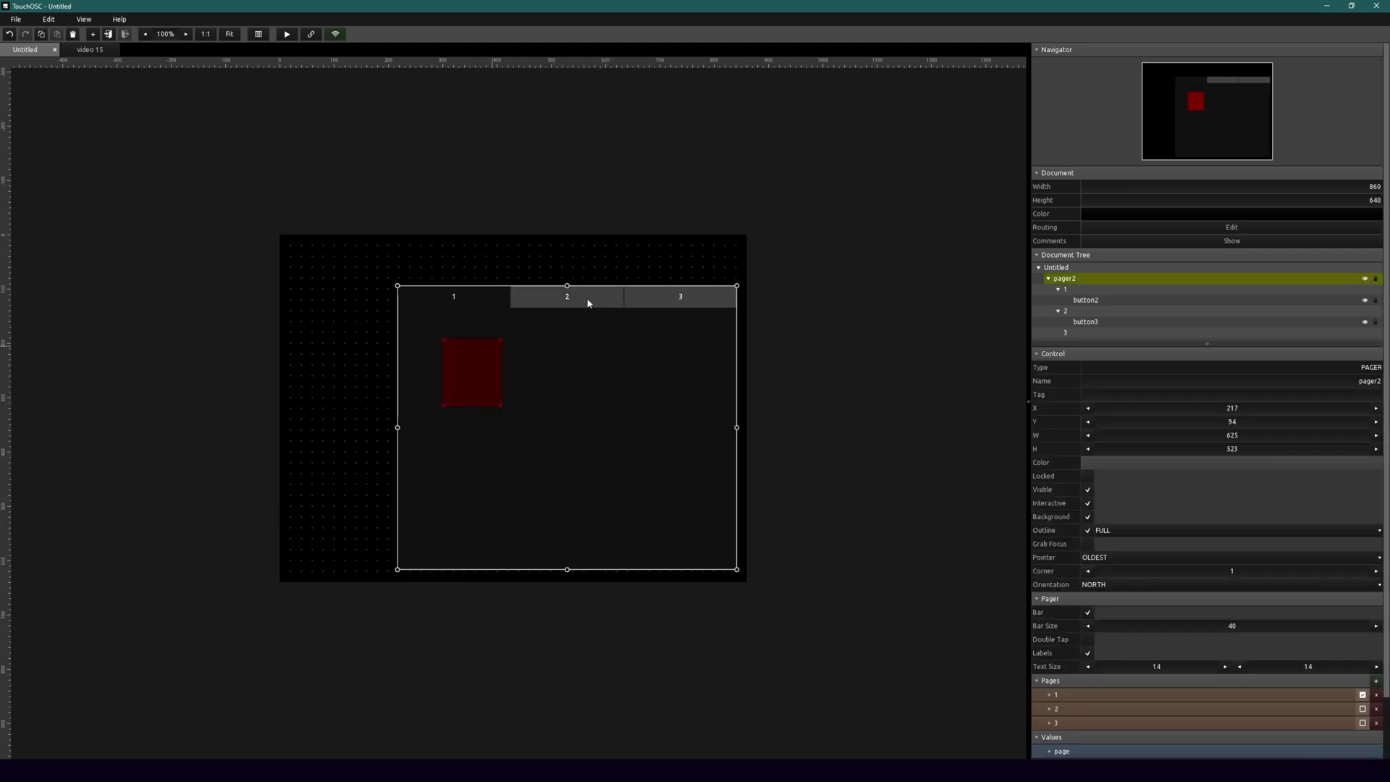
click(588, 303)
click(469, 297)
click(545, 300)
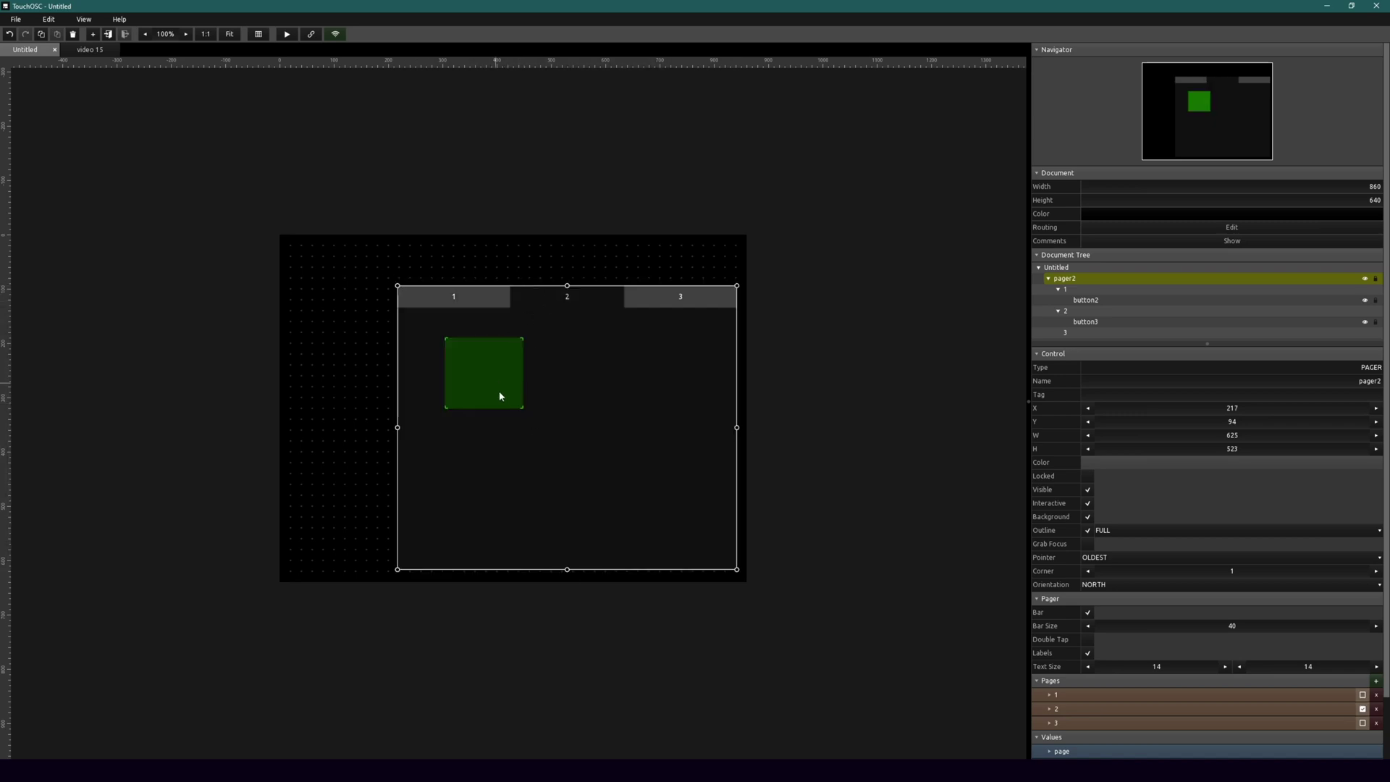
click(476, 294)
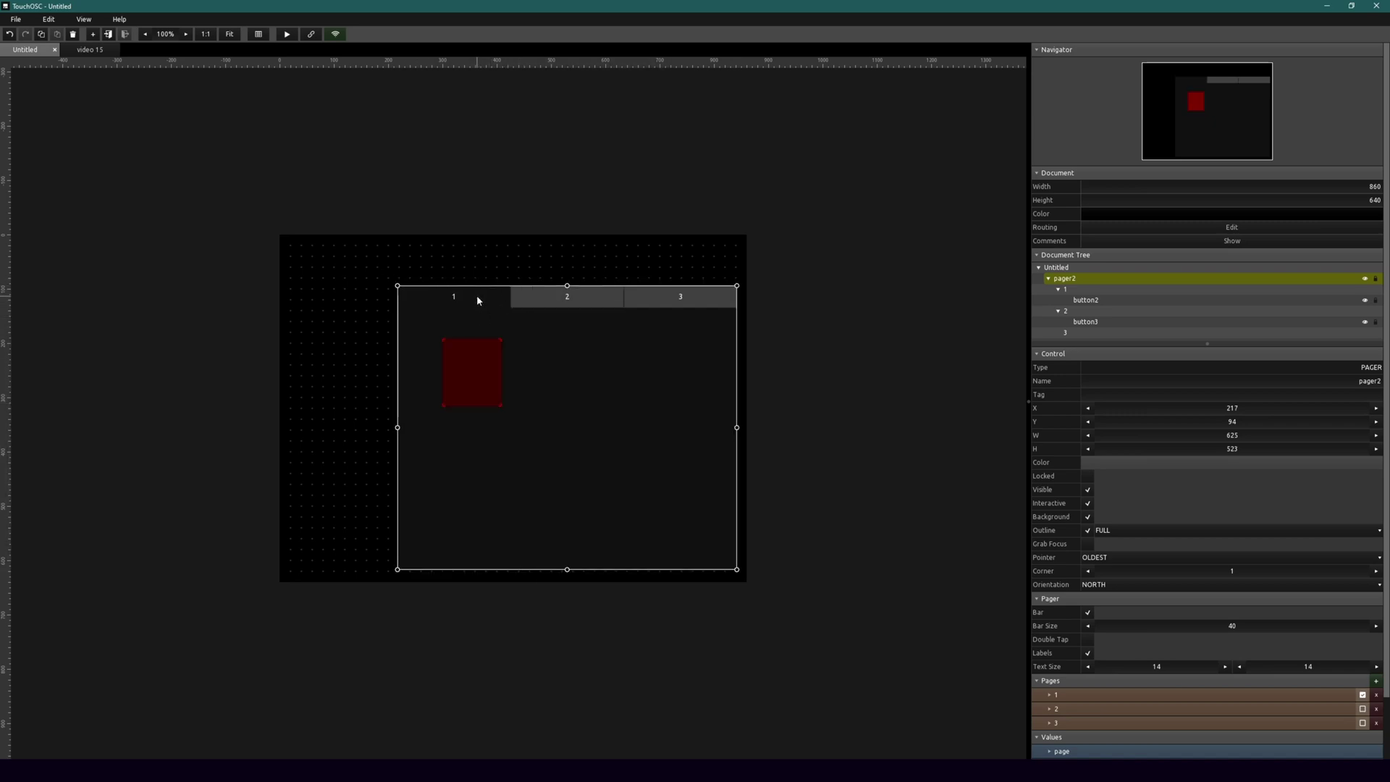
double_click(475, 389)
Delete the MIDI message from the red button2.
click(414, 343)
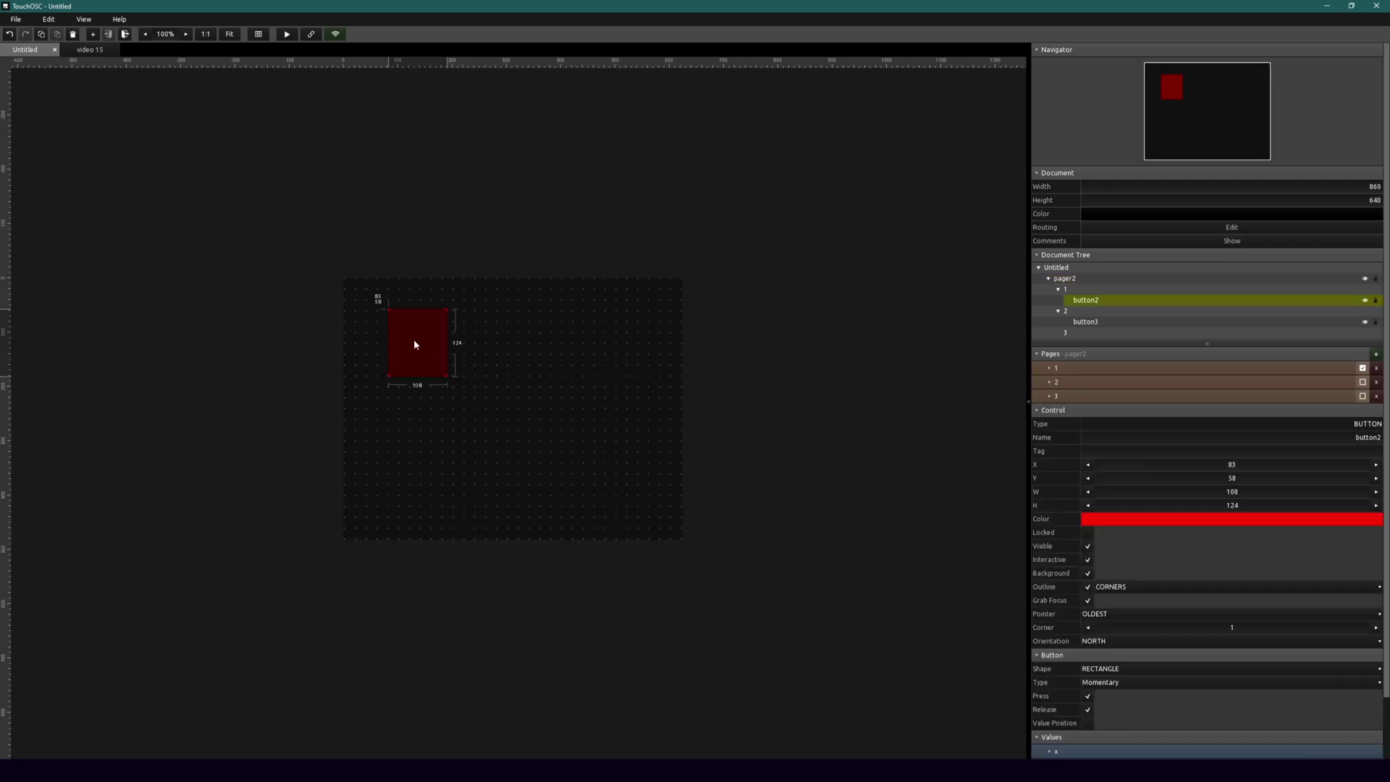
scroll(1235, 640, down, 2)
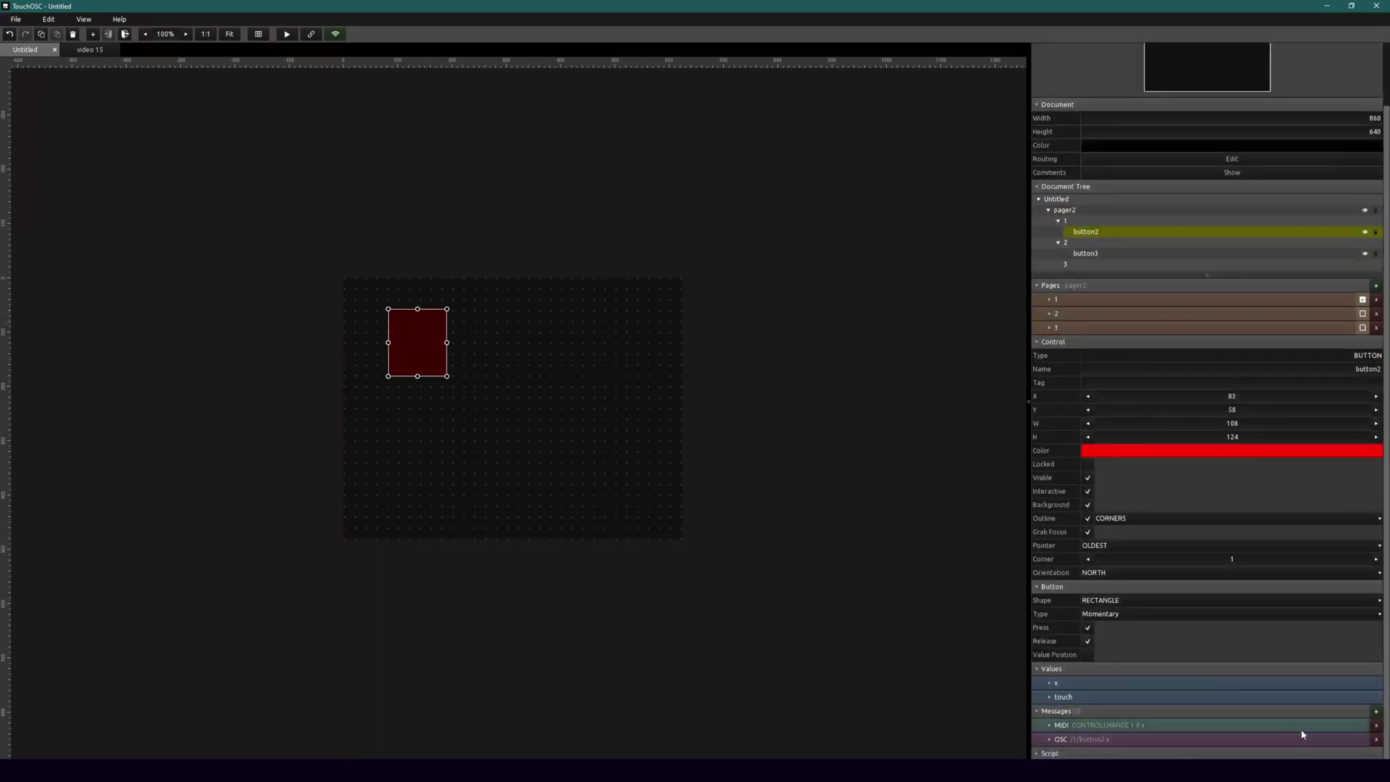
click(1376, 725)
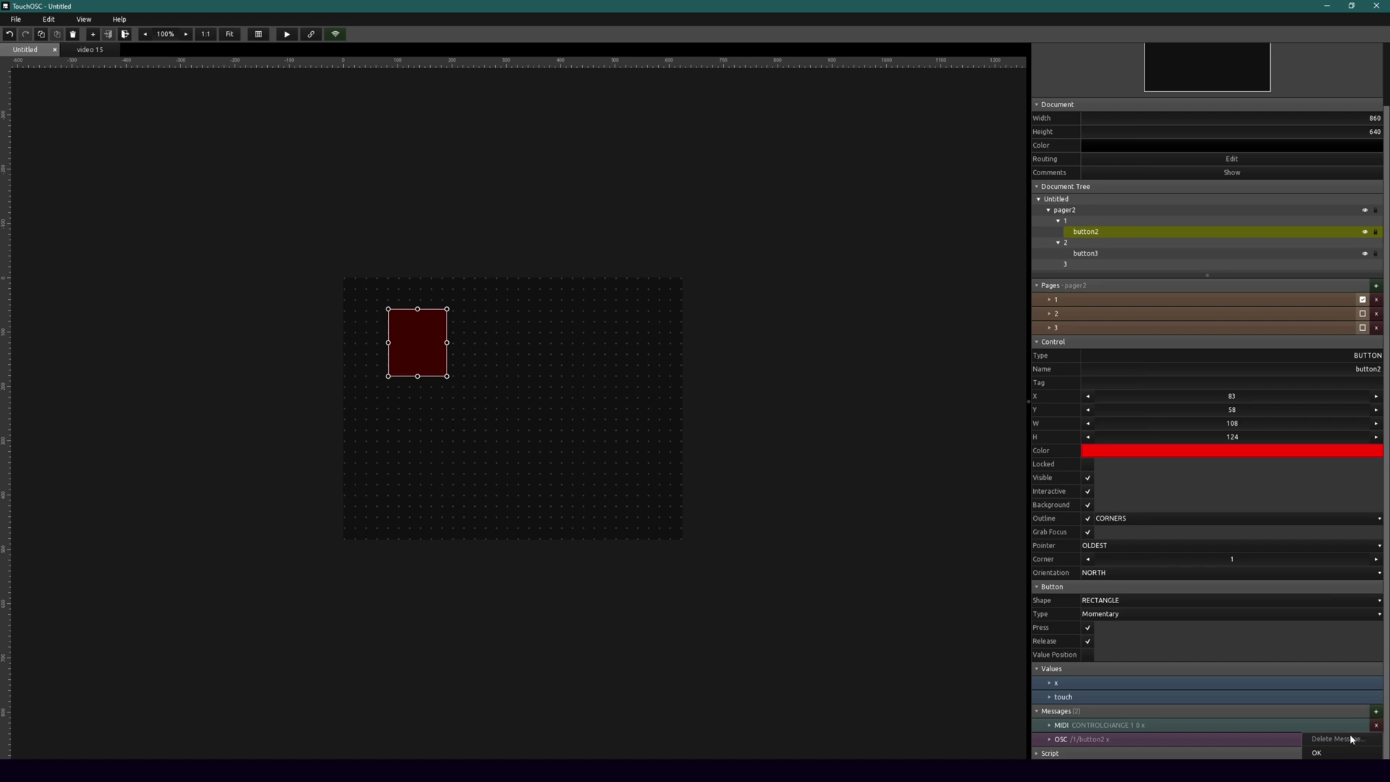
click(1317, 753)
Remove the name and parent.name parts from button2's OSC address.
scroll(1383, 620, down, 3)
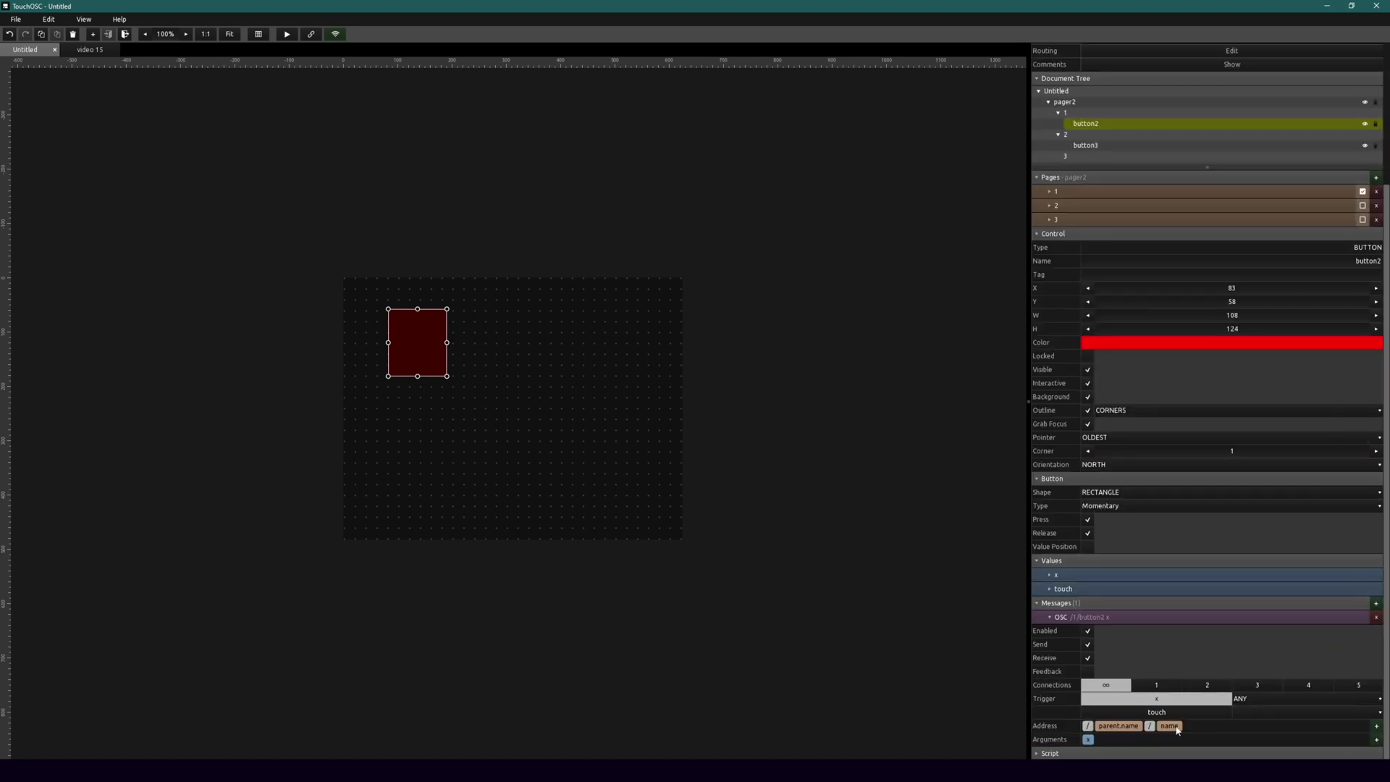
scroll(1174, 731, down, 1)
key(Delete)
click(1136, 727)
key(Delete)
Add a CONSTANT address part with value 'play', so button2 sends /play.
click(1376, 725)
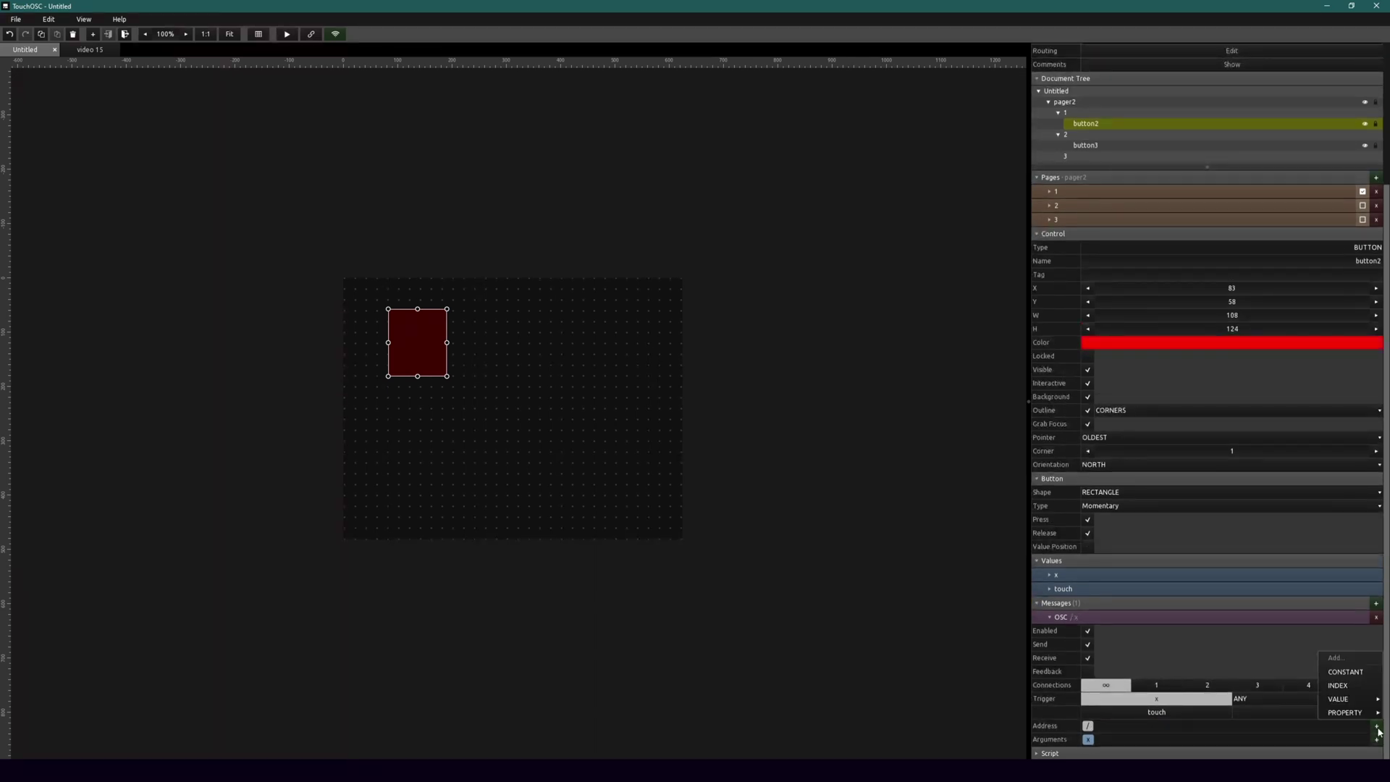
click(1358, 674)
click(1112, 726)
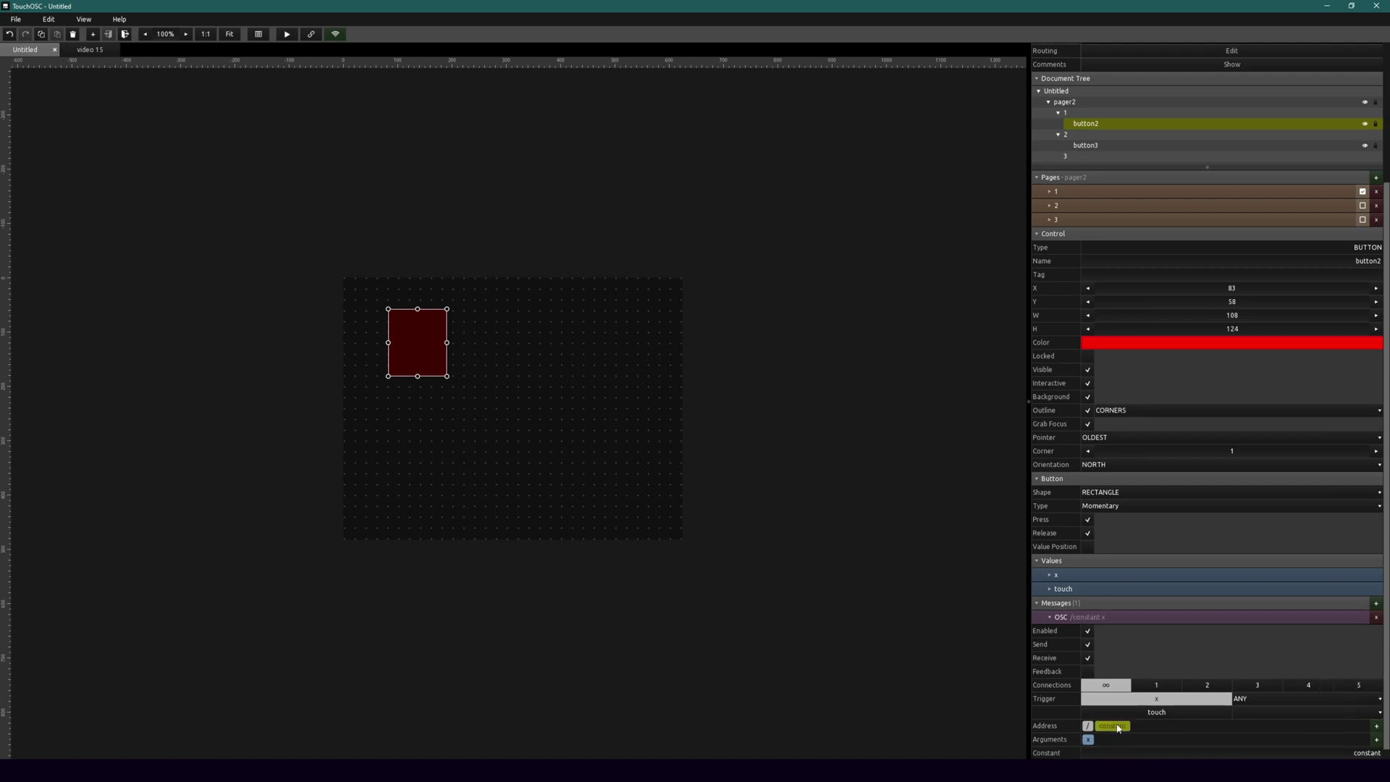
scroll(1325, 737, down, 1)
click(1341, 739)
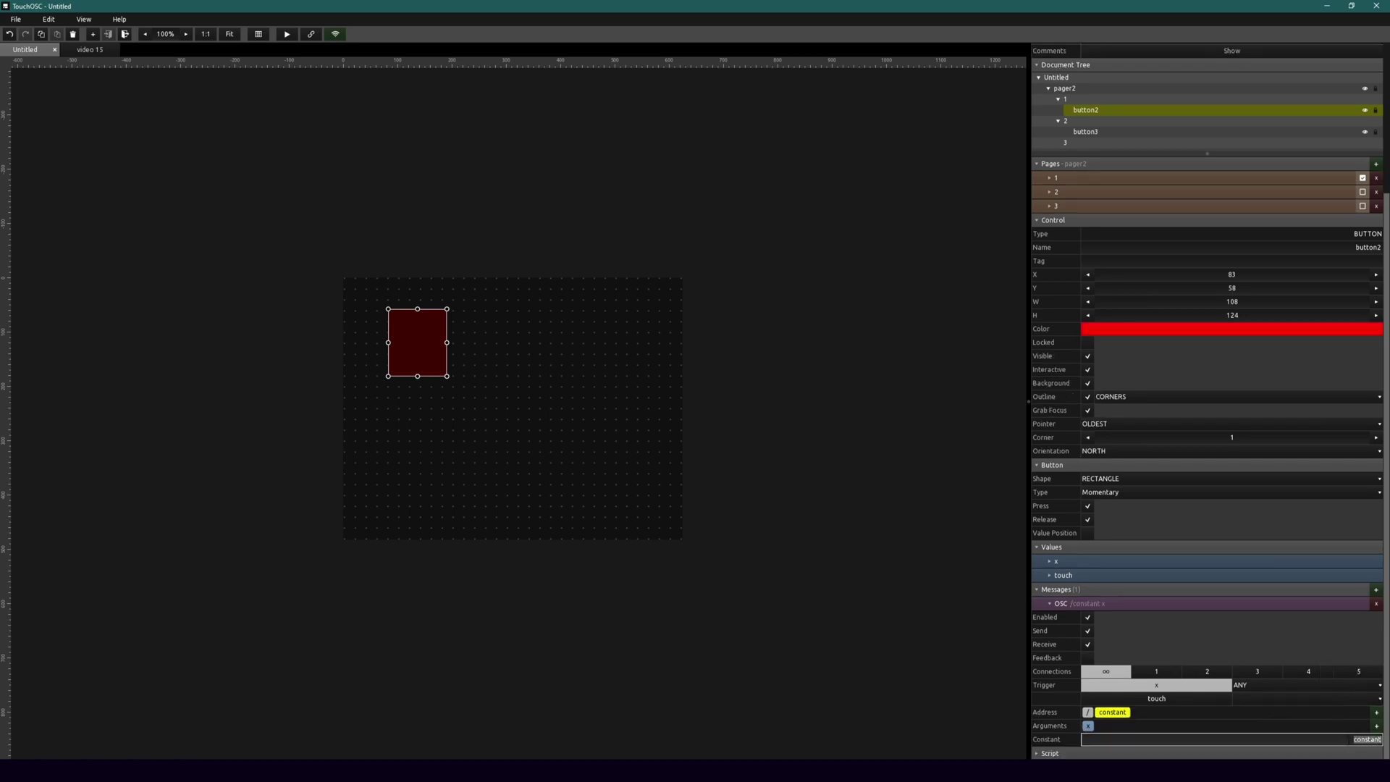
text(play)
key(Return)
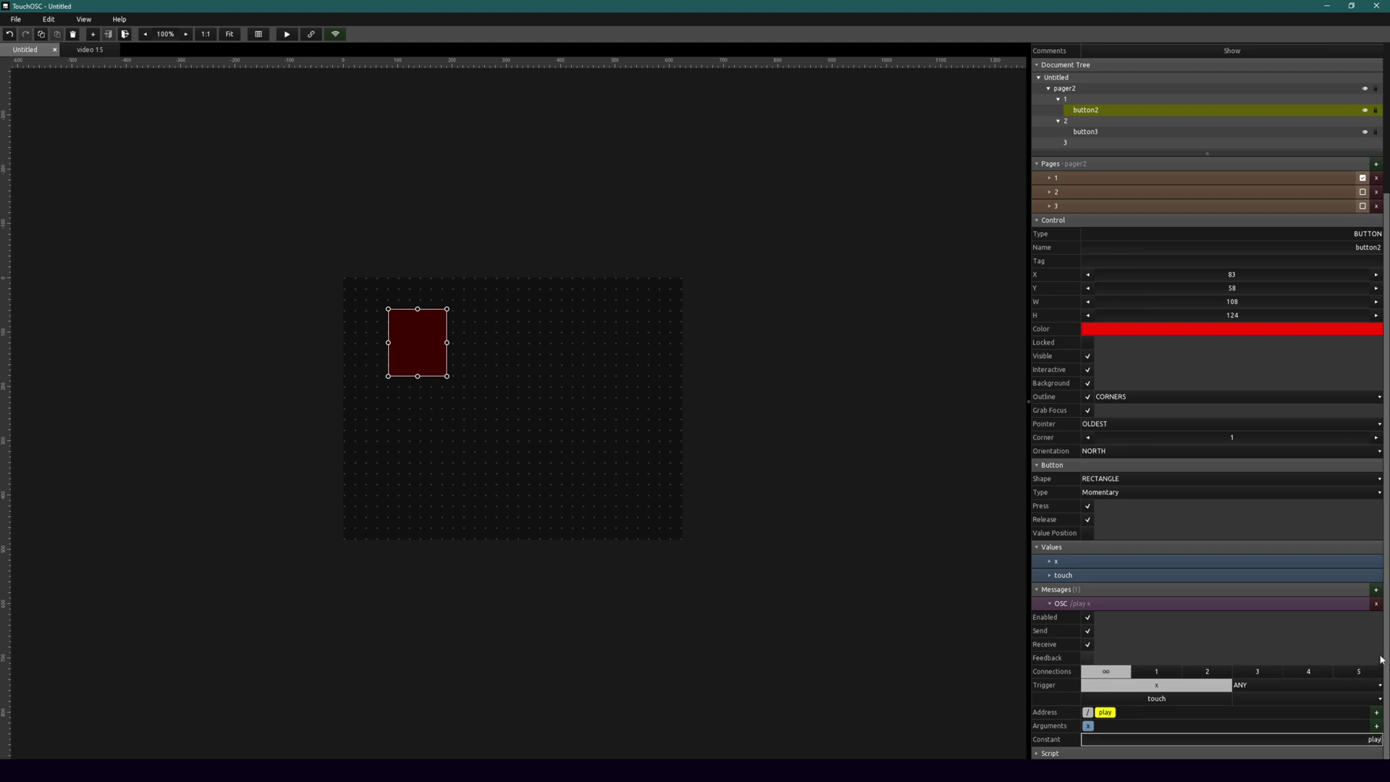
click(805, 282)
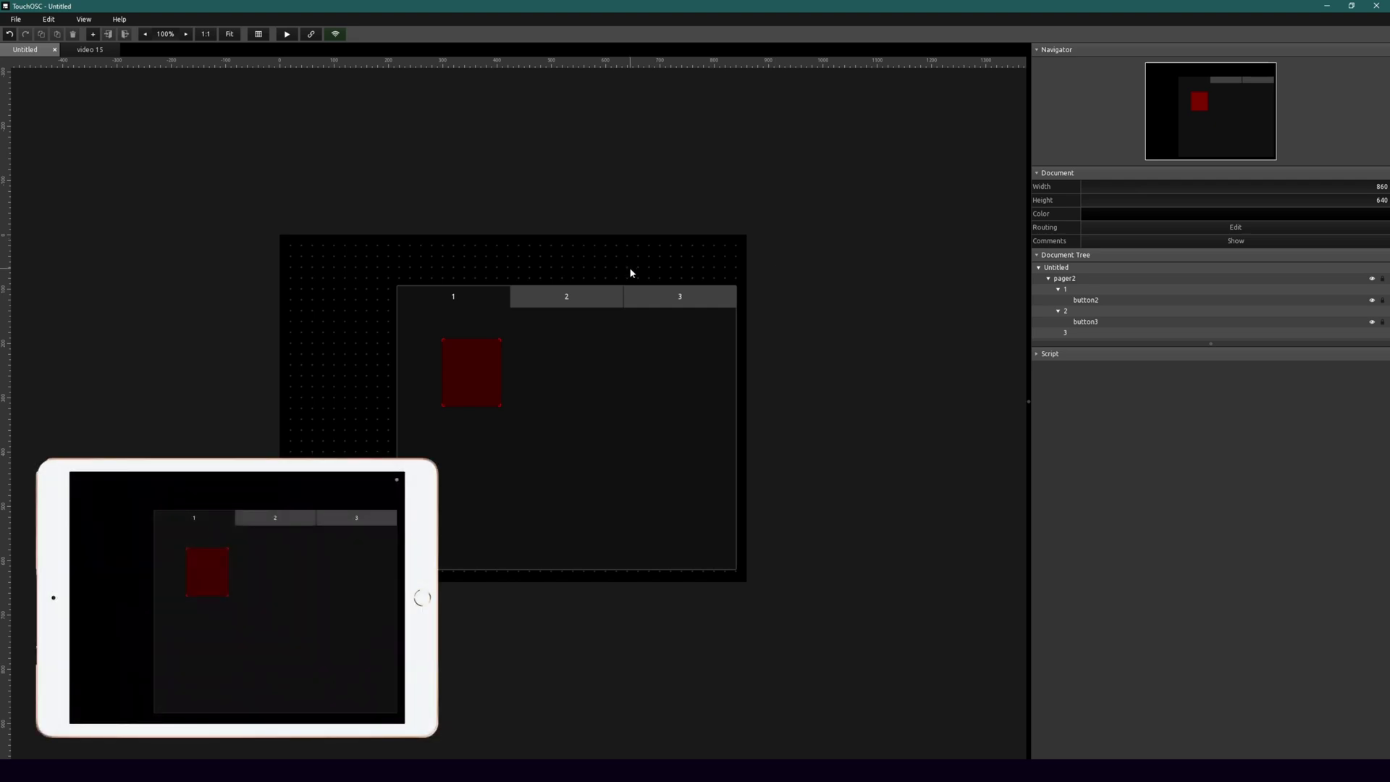
Paste a copy of red button2 onto pager page 2, right of the green button.
click(602, 290)
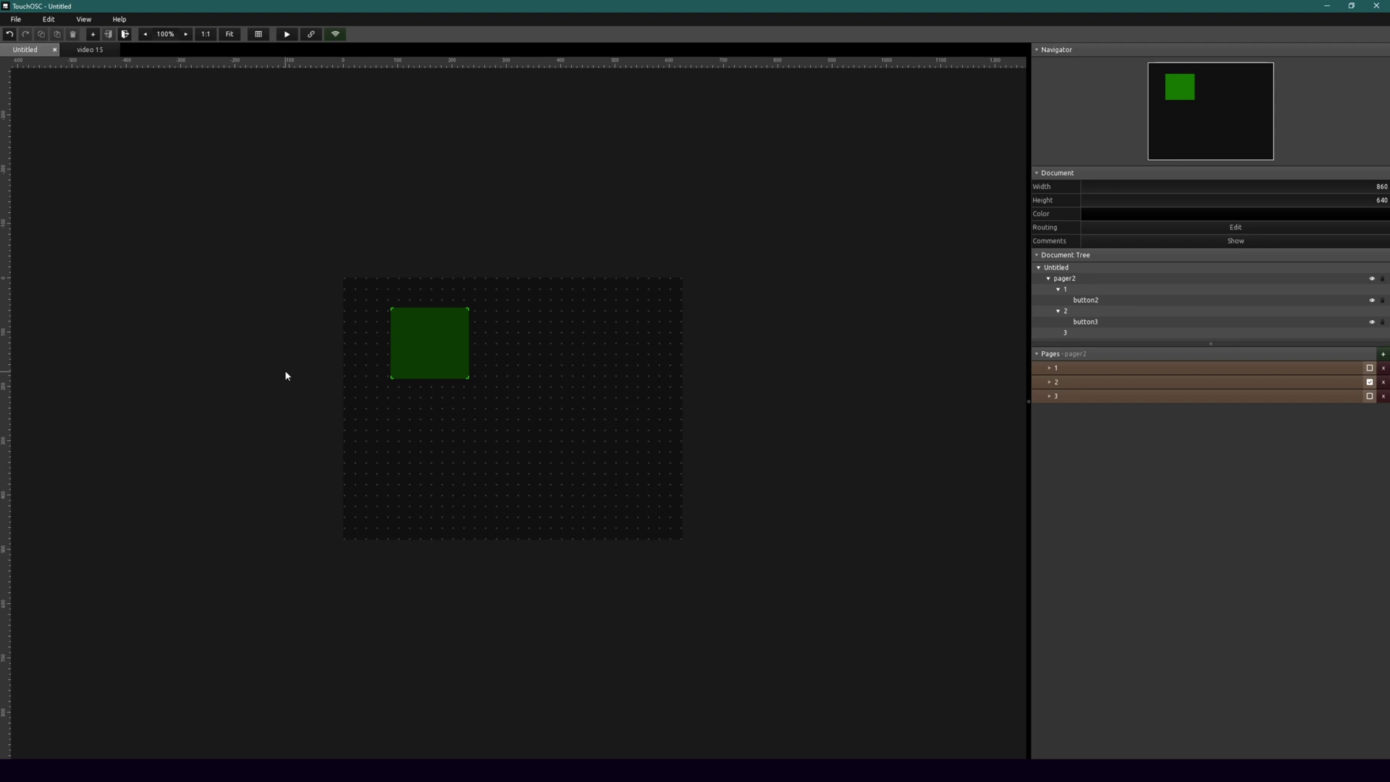
click(507, 201)
click(487, 310)
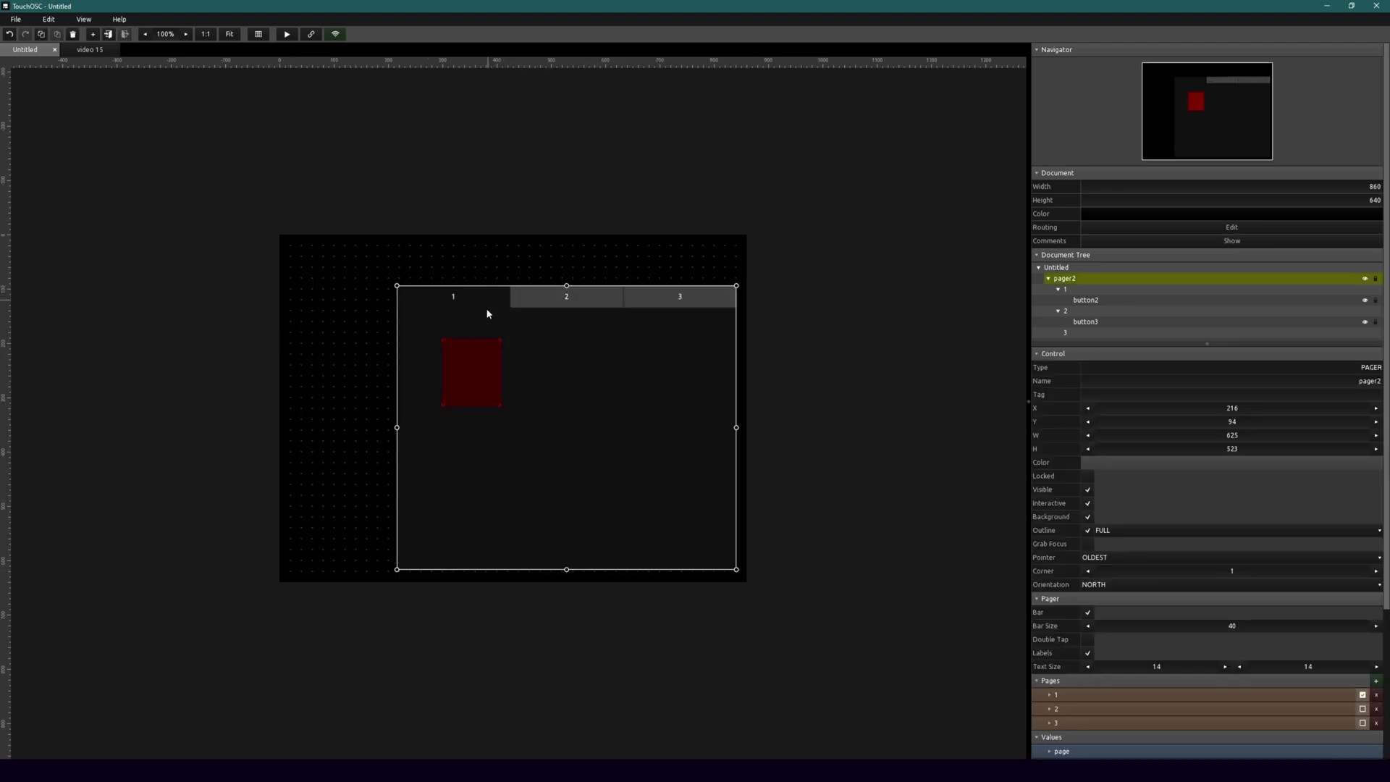
click(477, 371)
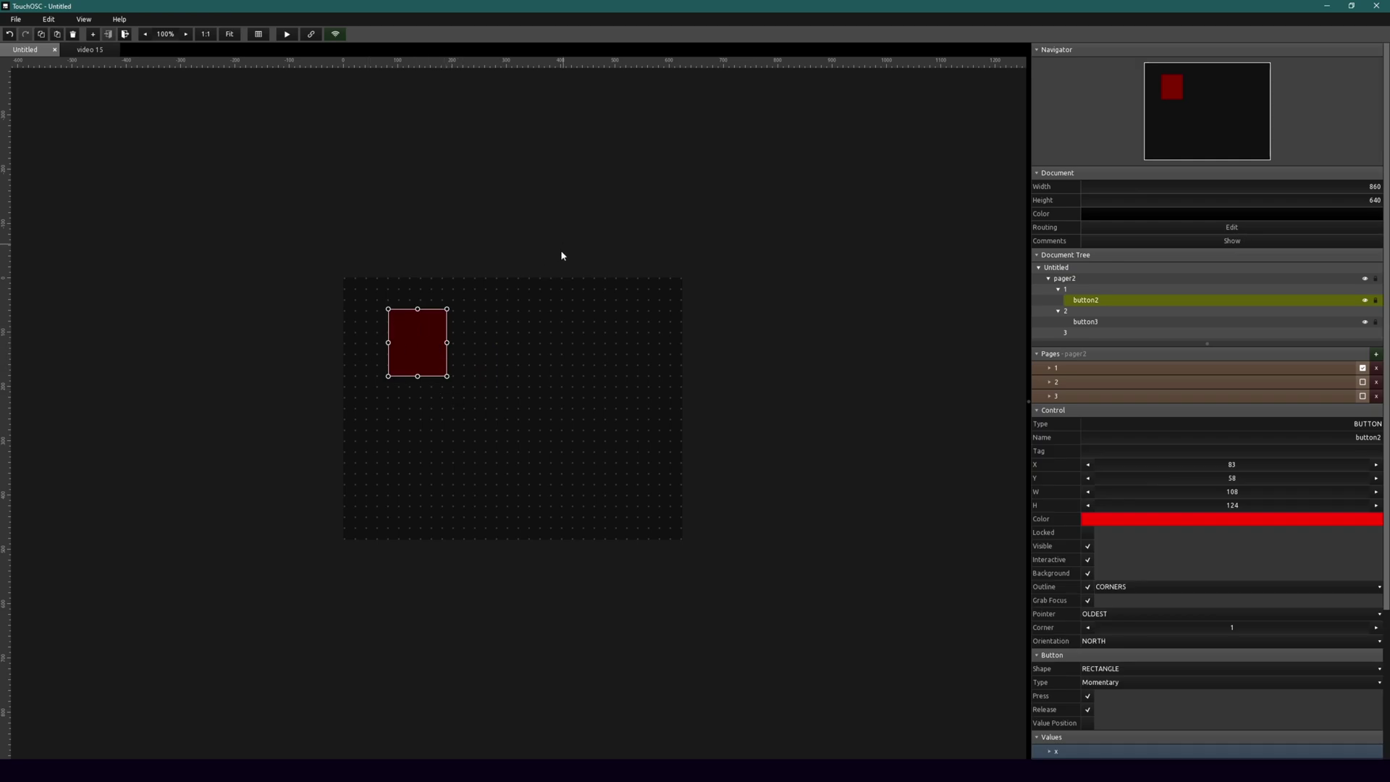
click(566, 214)
click(572, 298)
click(556, 335)
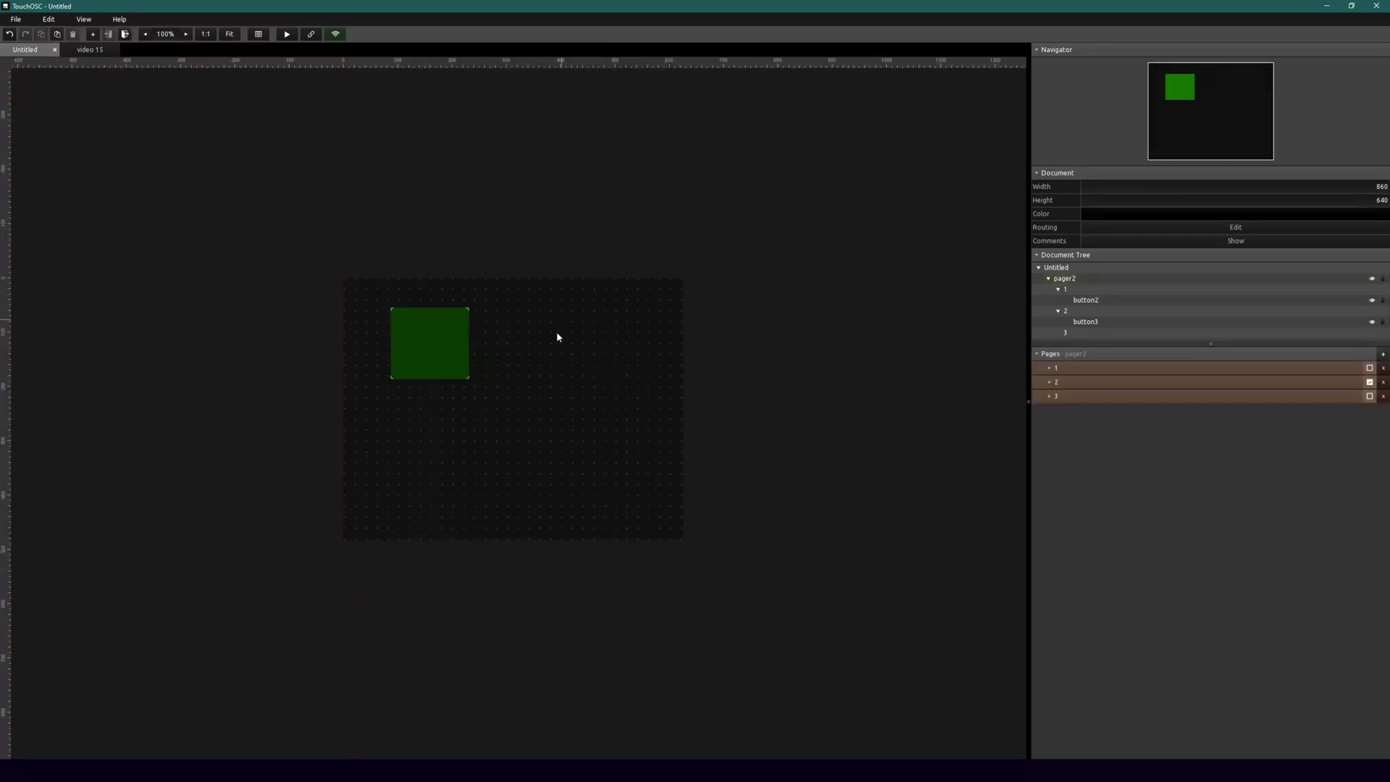
key(ctrl+v)
drag(406, 362, 572, 361)
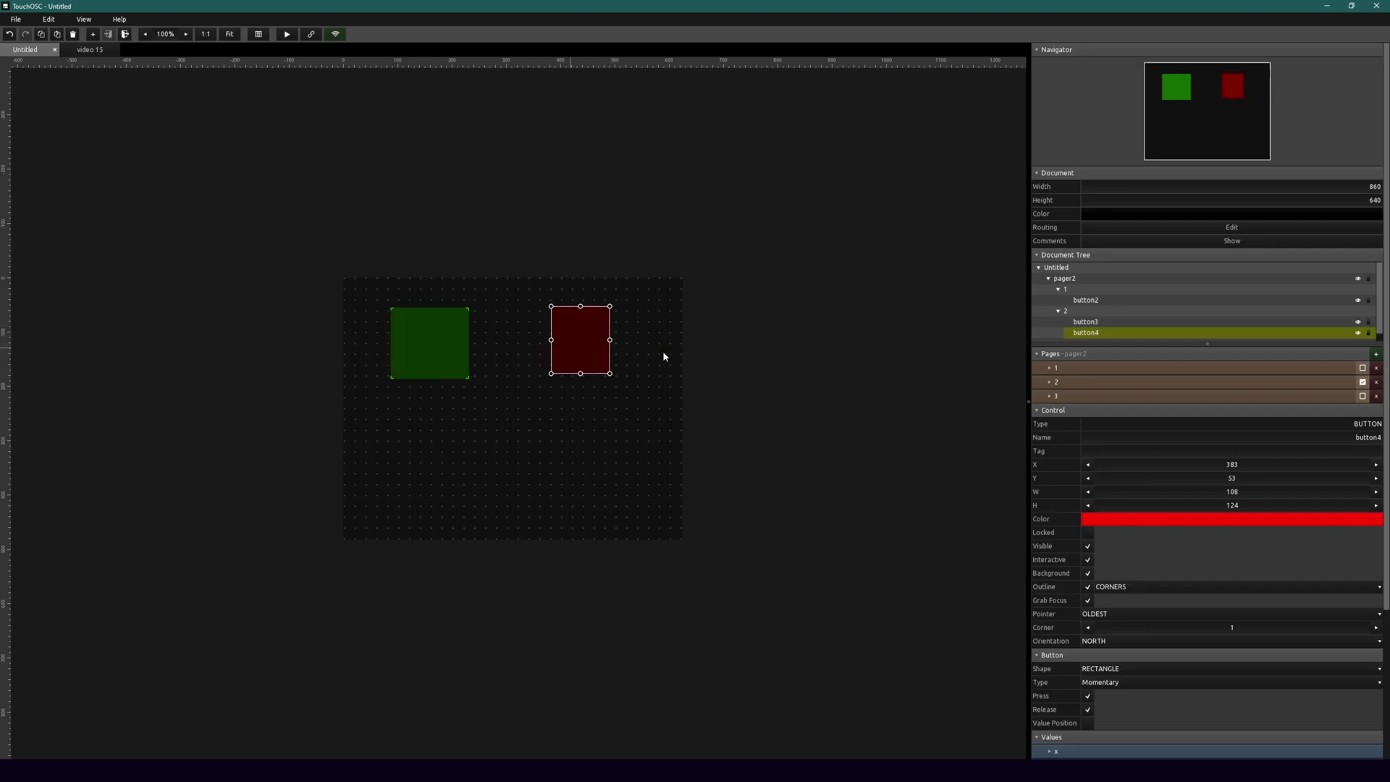
scroll(1257, 559, down, 3)
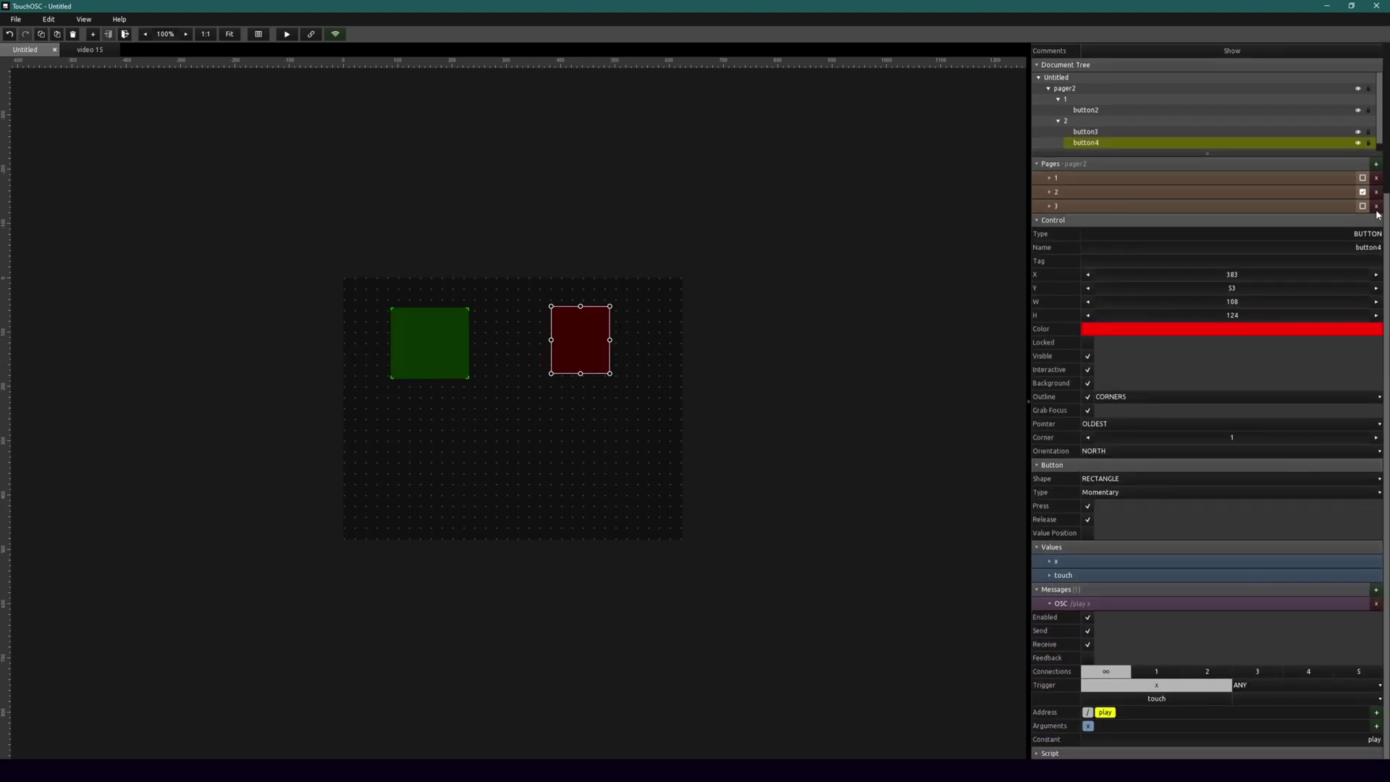